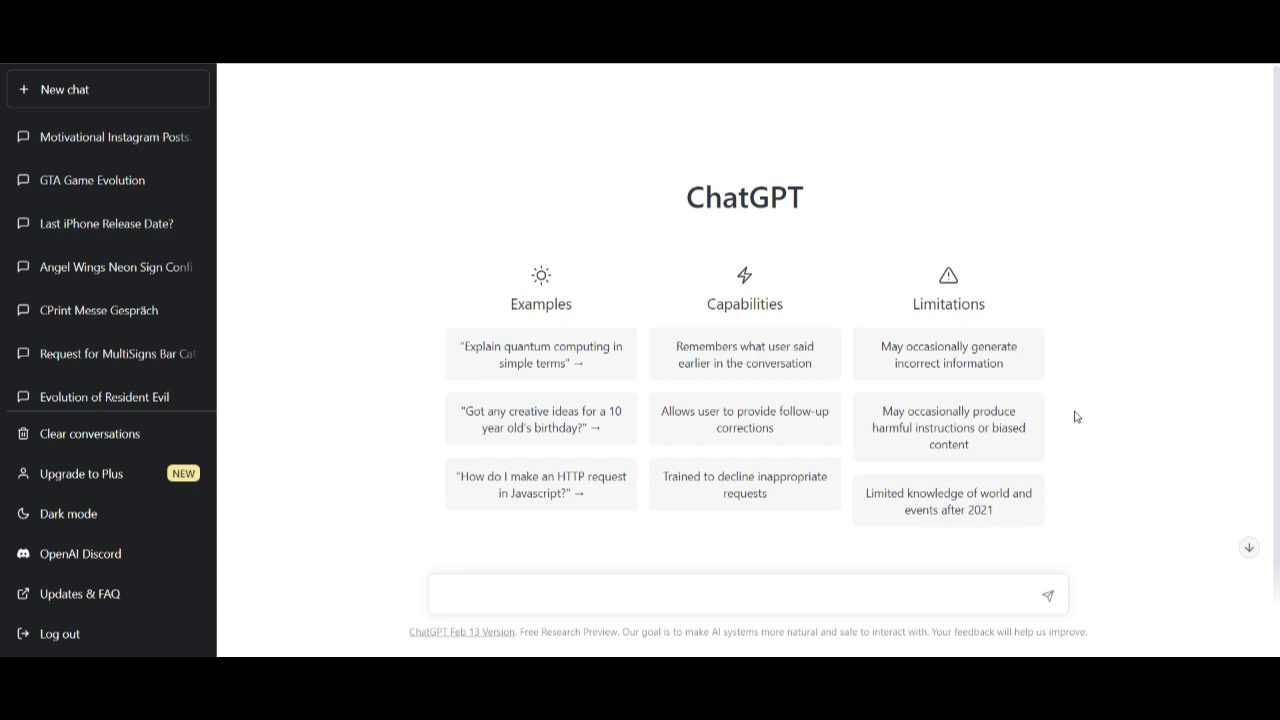
Send ChatGPT the prompt 'Write me a list of 10 motivational quotes for my instagram account'.
{"action": "left_click", "coordinate": [801, 595]}
{"action": "type", "text": "e me a list of 1"}
{"action": "type", "text": "0 mo"}
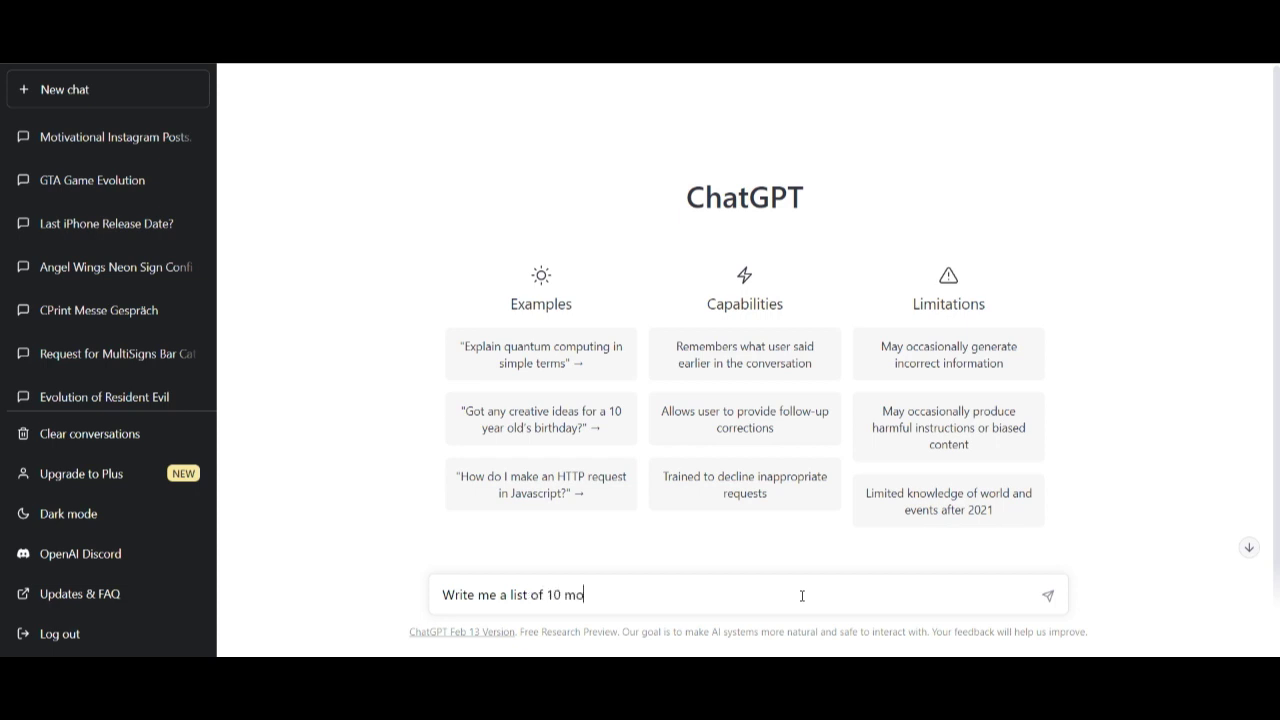
{"action": "type", "text": "tivational "}
{"action": "type", "text": "quotes fo"}
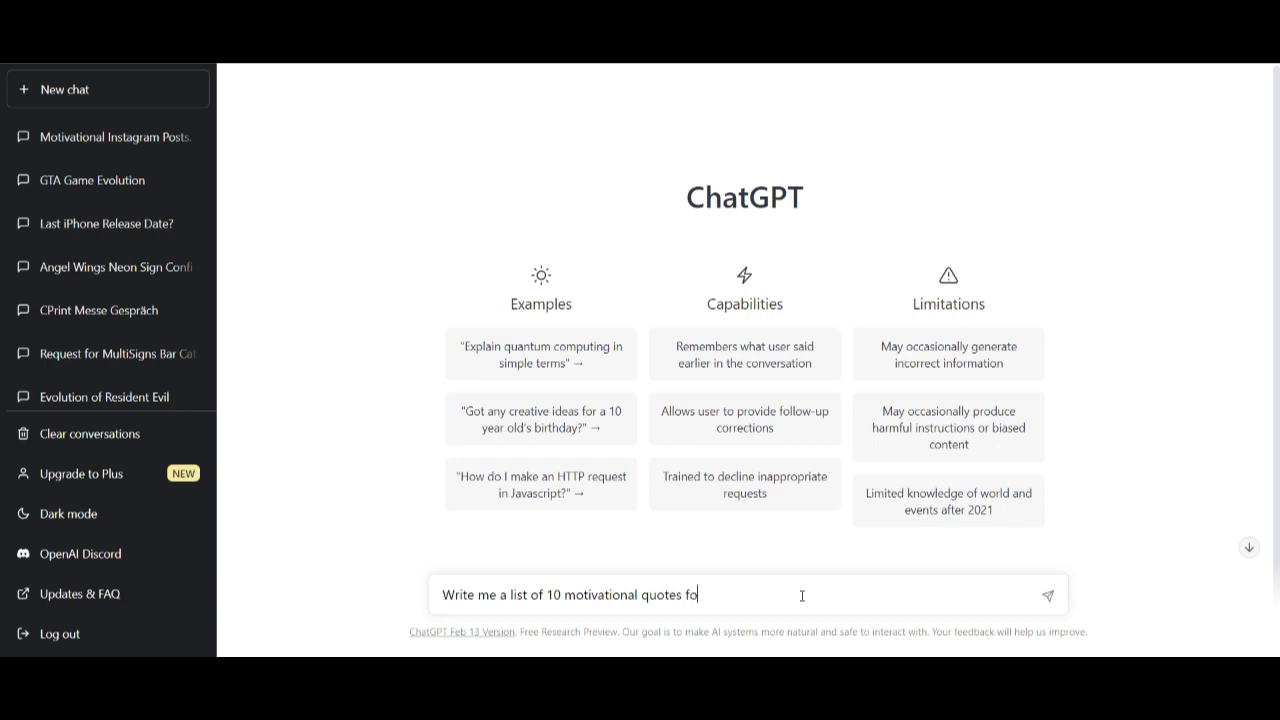
{"action": "type", "text": "r my instagram"}
{"action": "type", "text": " account"}
{"action": "key", "text": "Return"}
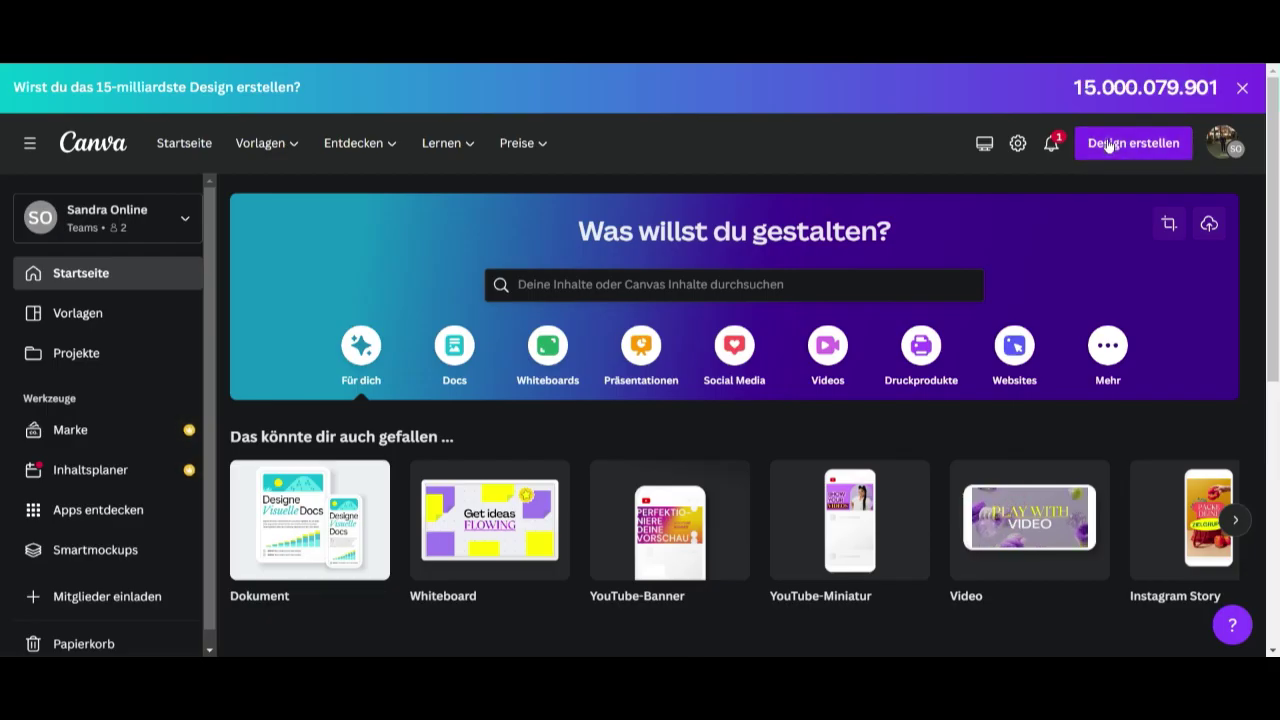
Create a new blank square Instagram Post design.
{"action": "left_click", "coordinate": [1108, 145]}
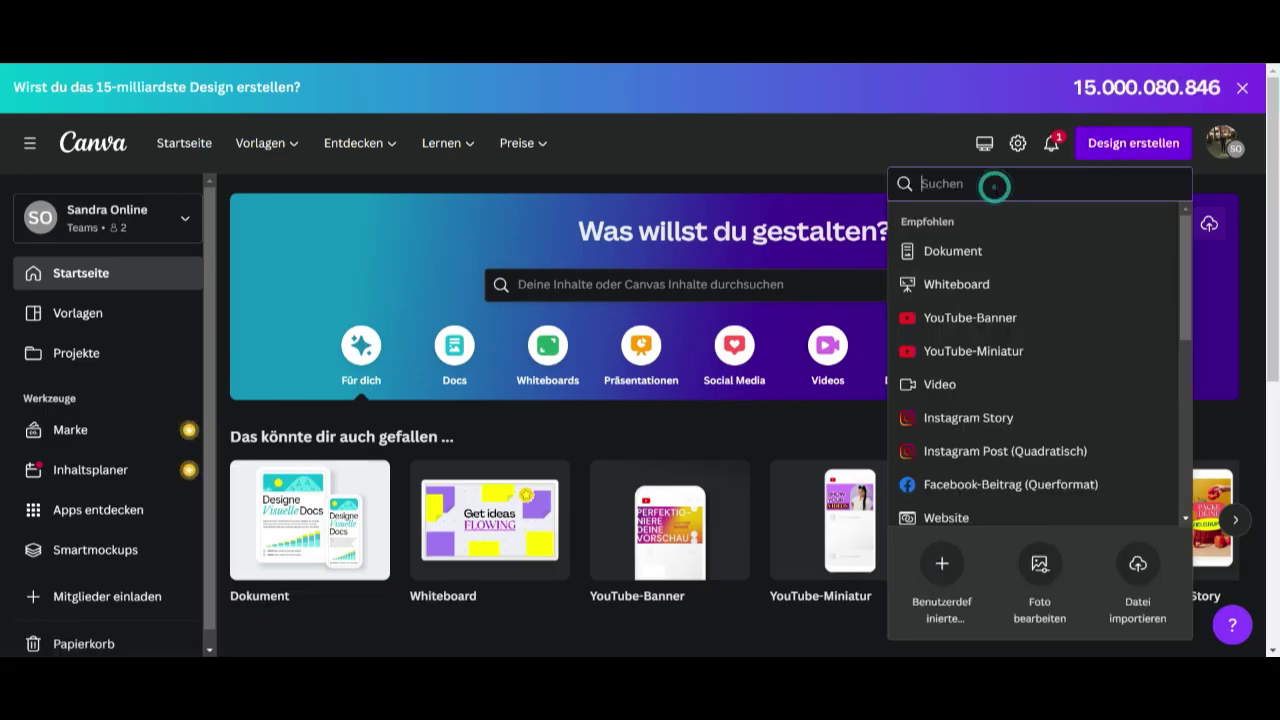
{"action": "type", "text": "in"}
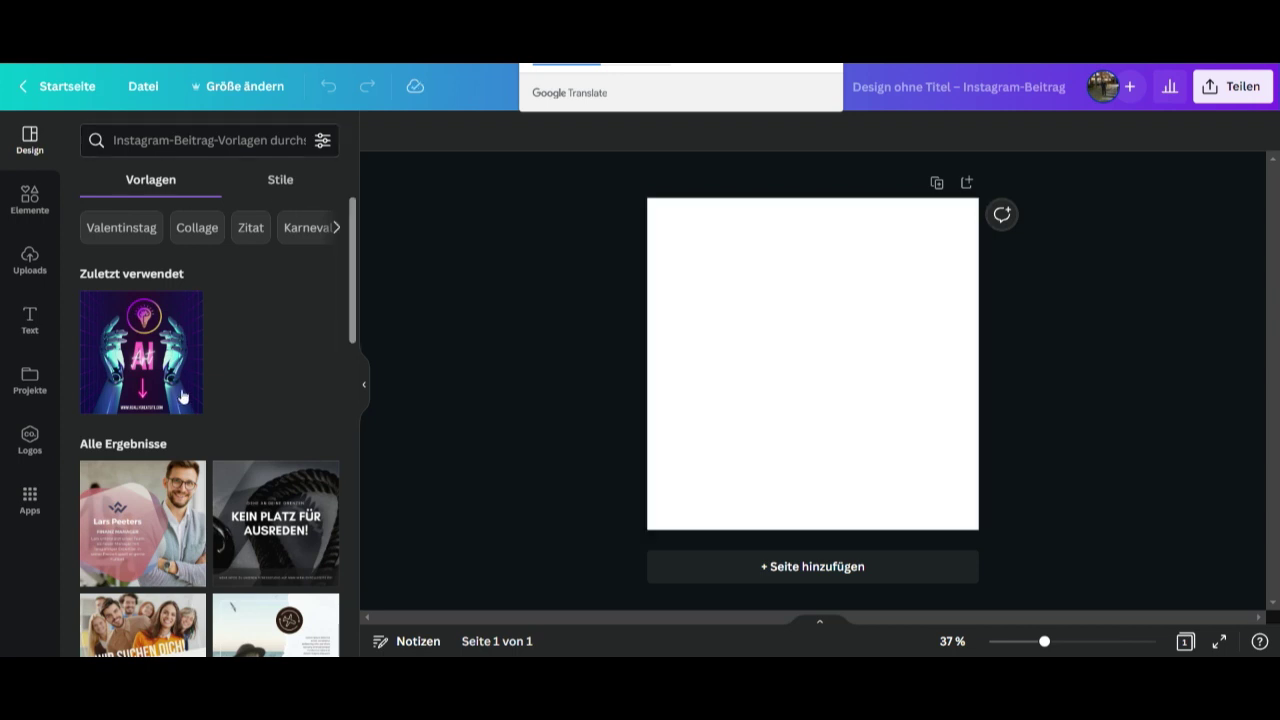
{"action": "scroll", "coordinate": [190, 400], "scroll_direction": "down", "scroll_amount": 3}
{"action": "left_click", "coordinate": [30, 380]}
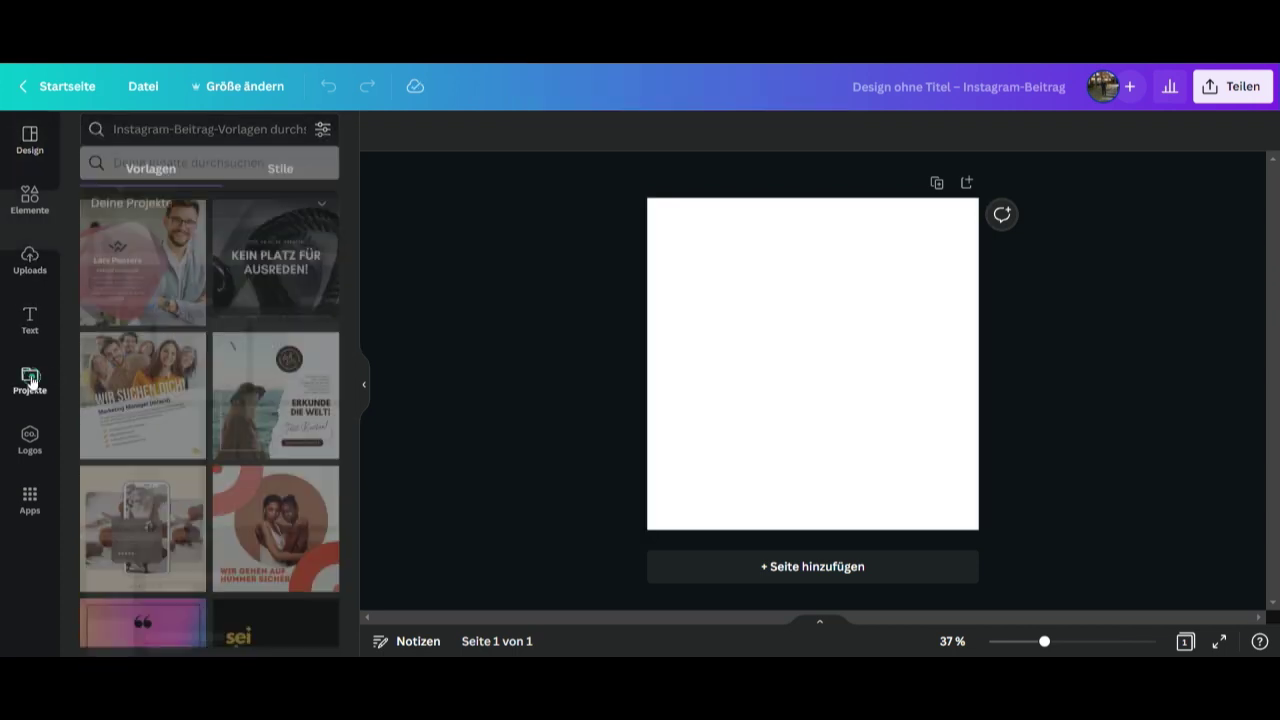
Search the Elements library for 'motivation' graphics and photos.
{"action": "left_click", "coordinate": [30, 198]}
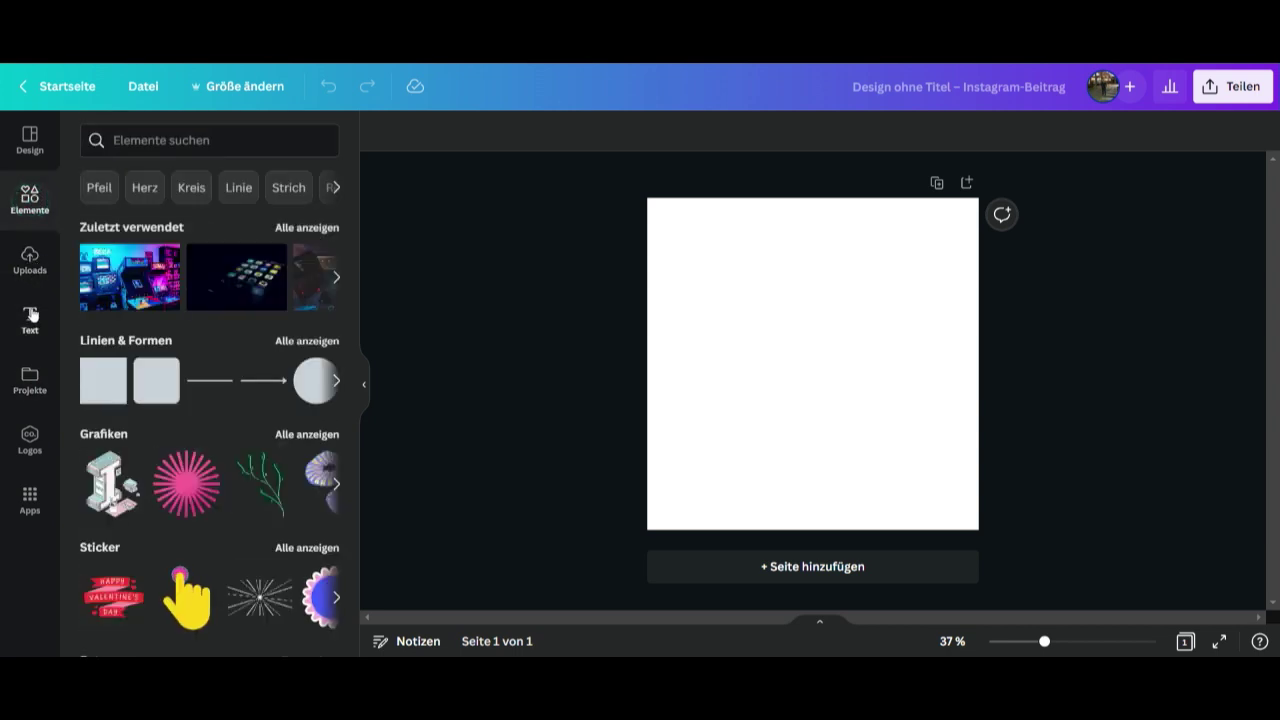
{"action": "left_click", "coordinate": [128, 141]}
{"action": "type", "text": "fit"}
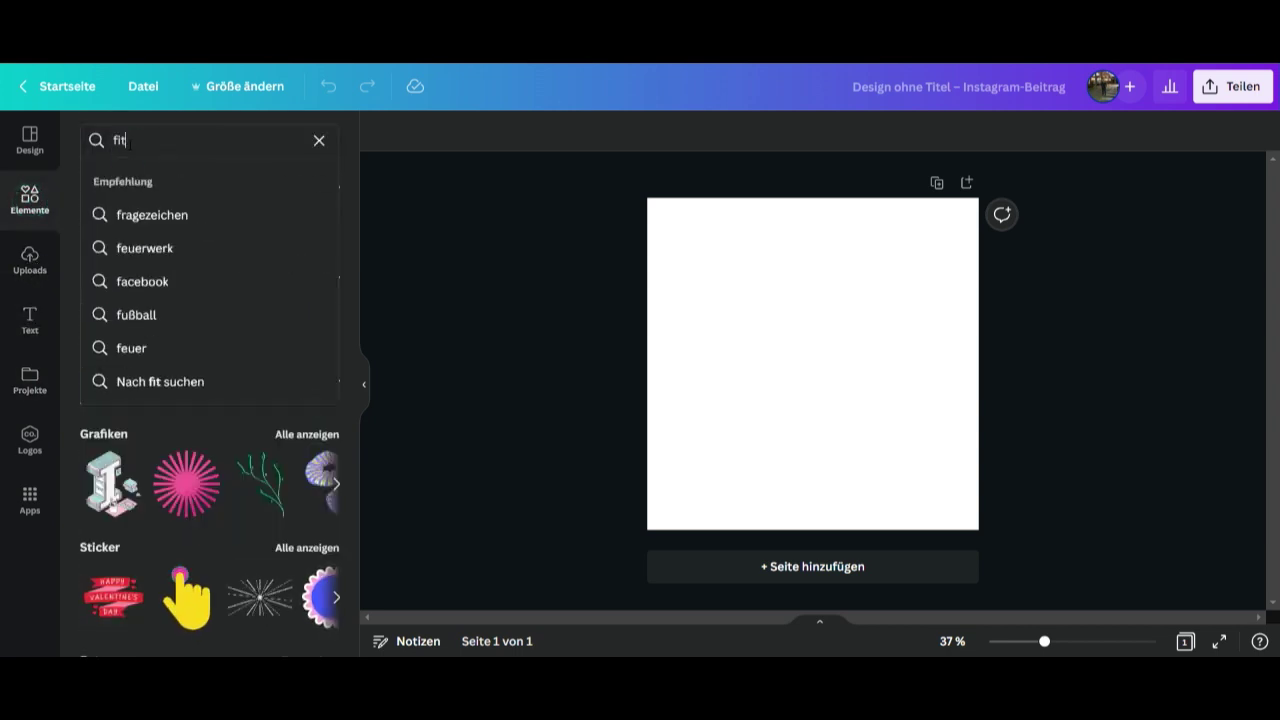
{"action": "type", "text": "nes"}
{"action": "key", "text": "BackSpace"}
{"action": "key", "text": "BackSpace"}
{"action": "key", "text": "BackSpace"}
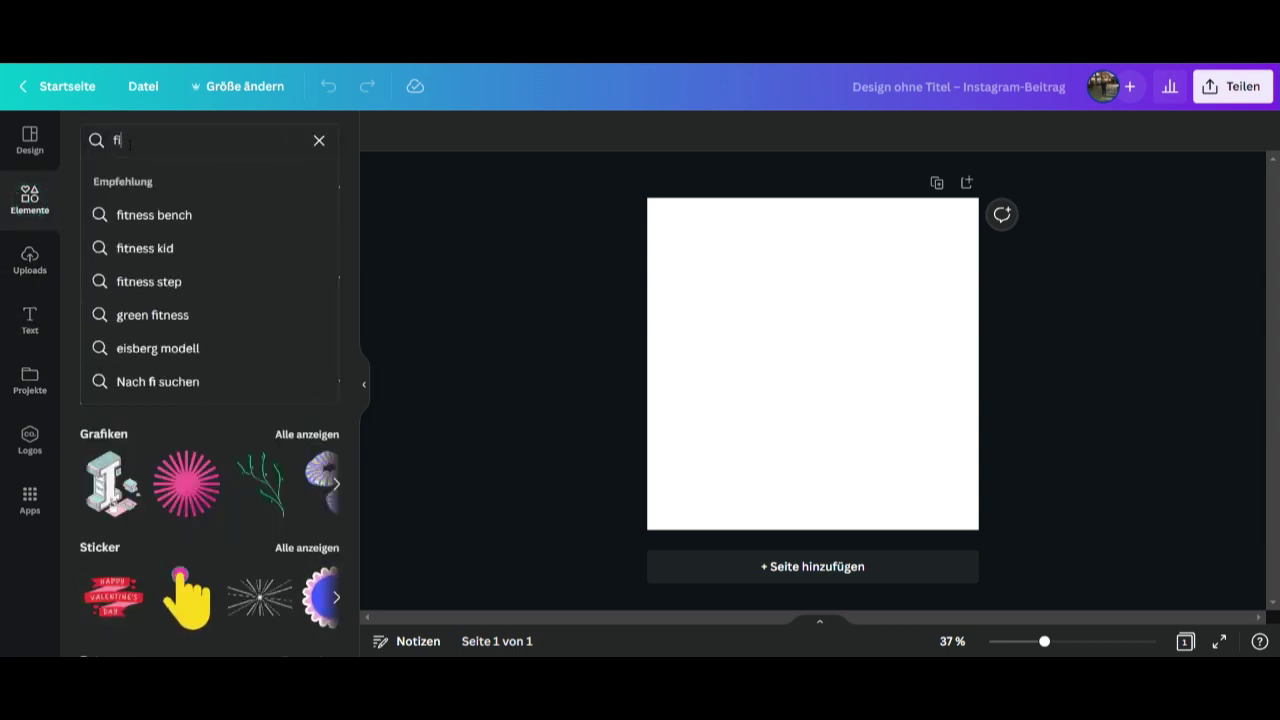
{"action": "key", "text": "BackSpace"}
{"action": "type", "text": "motiv"}
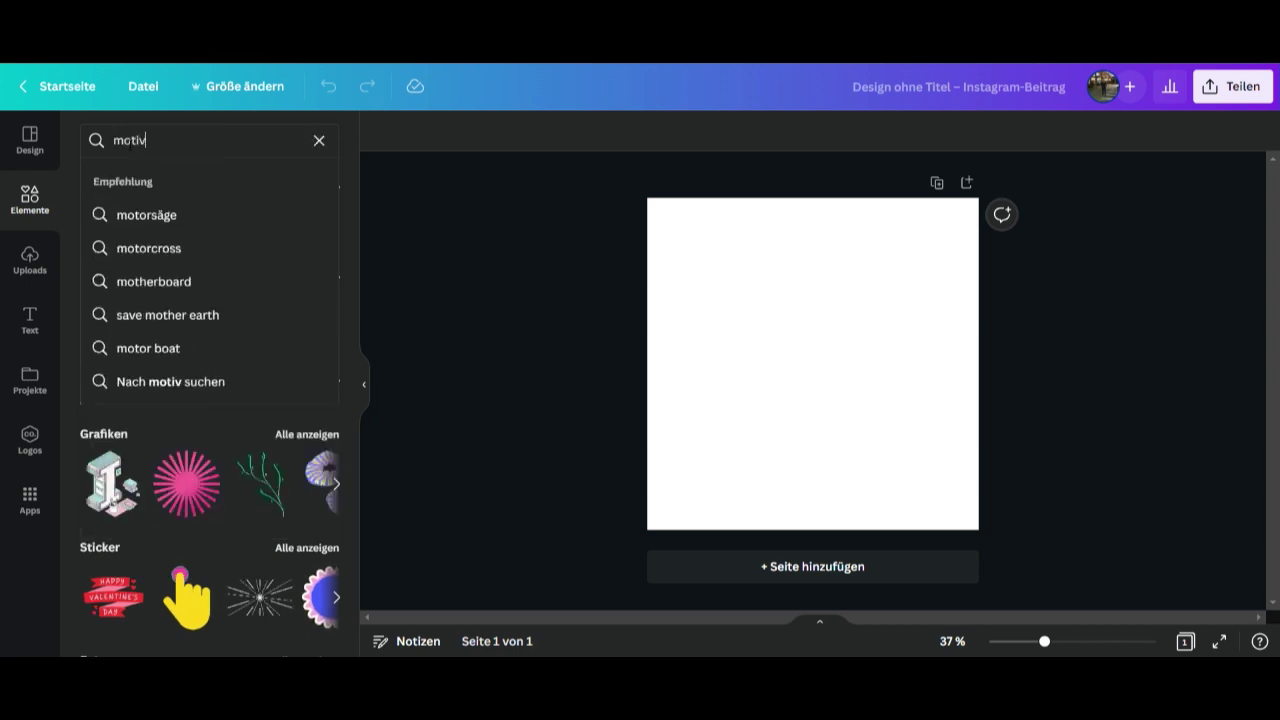
{"action": "type", "text": "ation"}
{"action": "key", "text": "Return"}
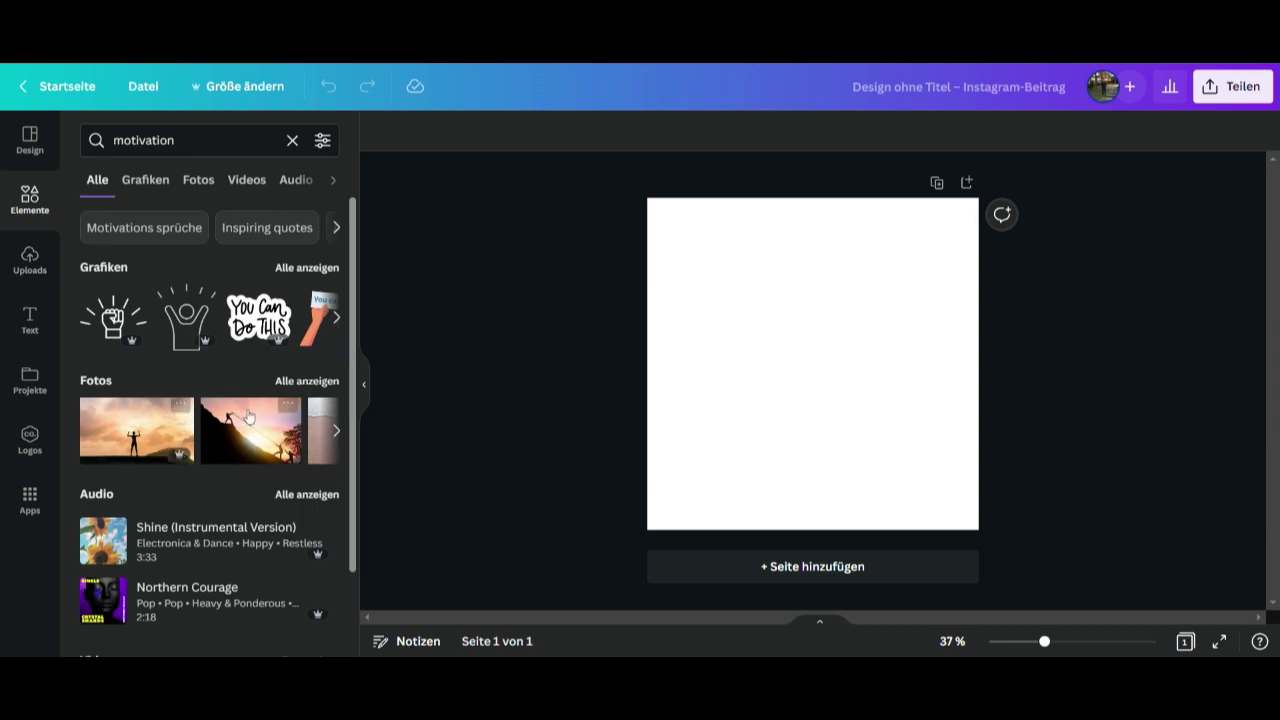
Place the sunset silhouette photo, enlarged to fill the post, then select ChatGPT's quote 6.
{"action": "left_click", "coordinate": [307, 380]}
{"action": "mouse_move", "coordinate": [167, 399]}
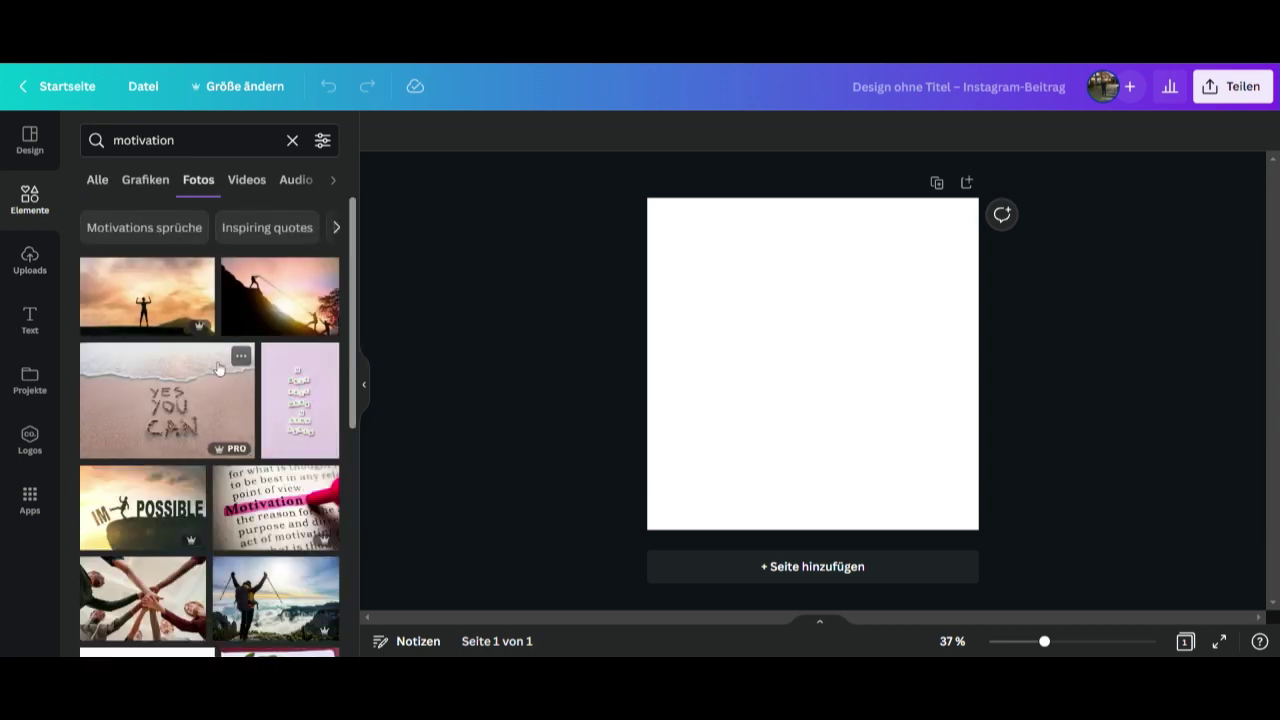
{"action": "scroll", "coordinate": [183, 399], "scroll_direction": "down", "scroll_amount": 1}
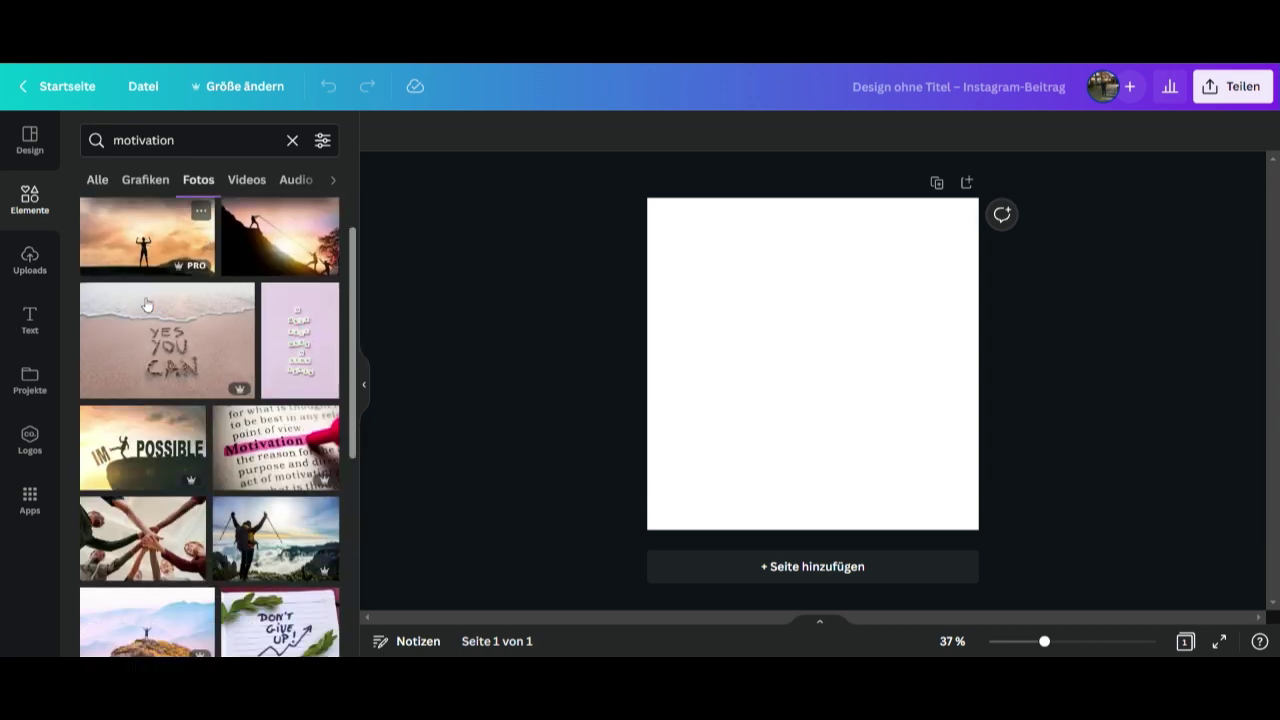
{"action": "scroll", "coordinate": [170, 350], "scroll_direction": "up", "scroll_amount": 1}
{"action": "mouse_move", "coordinate": [157, 291]}
{"action": "left_mouse_down"}
{"action": "mouse_move", "coordinate": [690, 288]}
{"action": "mouse_move", "coordinate": [808, 348]}
{"action": "left_mouse_up"}
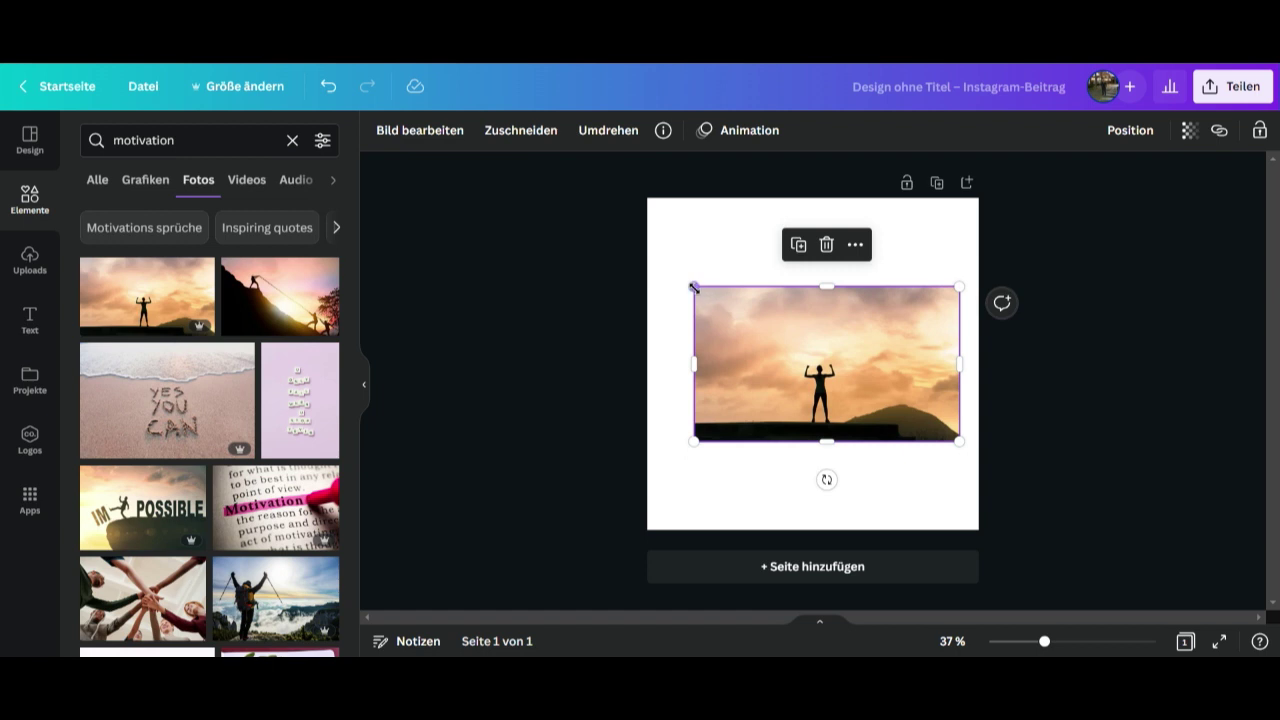
{"action": "mouse_move", "coordinate": [696, 287]}
{"action": "left_mouse_down"}
{"action": "mouse_move", "coordinate": [613, 254]}
{"action": "mouse_move", "coordinate": [493, 172]}
{"action": "left_mouse_up"}
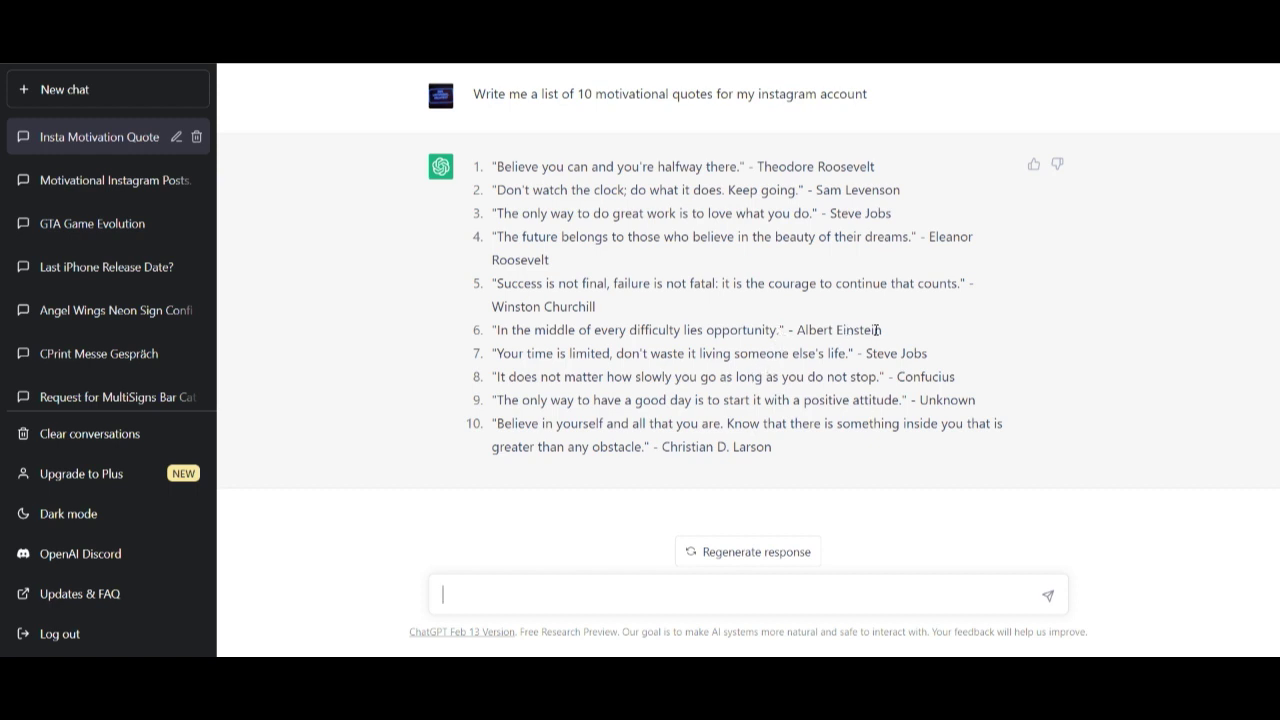
{"action": "left_click_drag", "start_coordinate": [785, 329], "coordinate": [493, 329]}
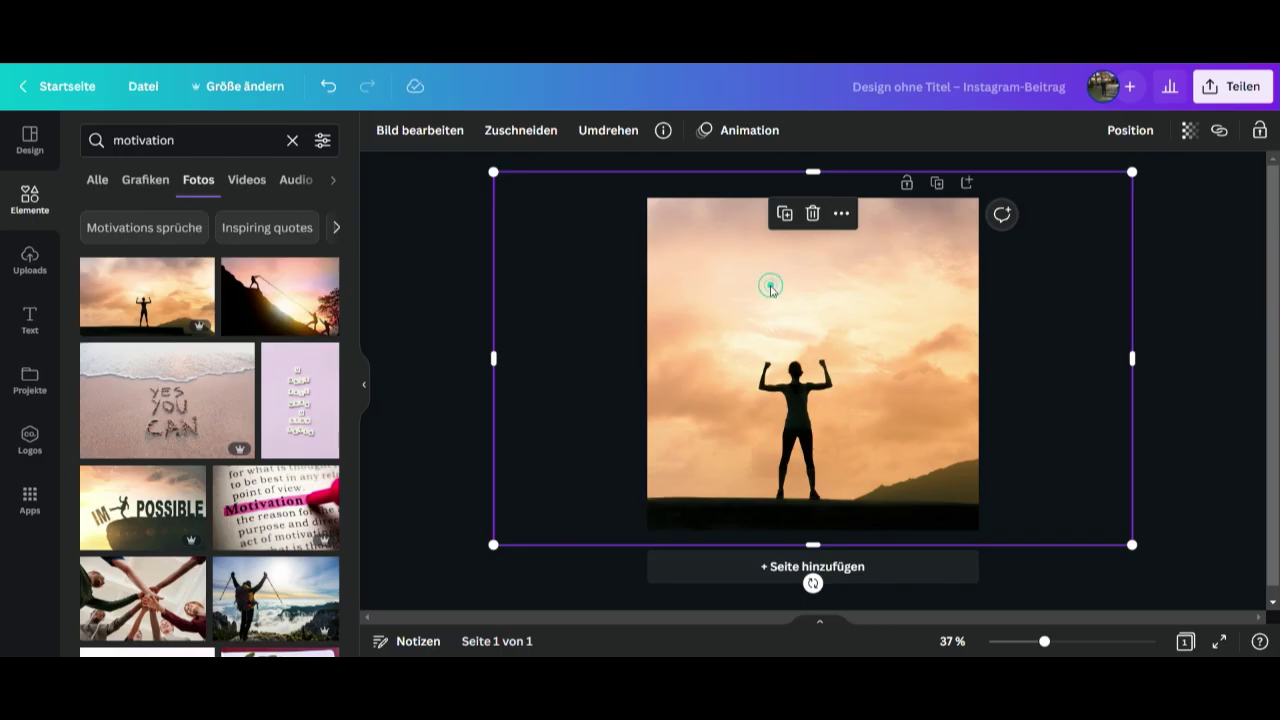
Add a subheading text box and paste in 'In the middle of every difficulty lies opportunity.'.
{"action": "left_click", "coordinate": [36, 316]}
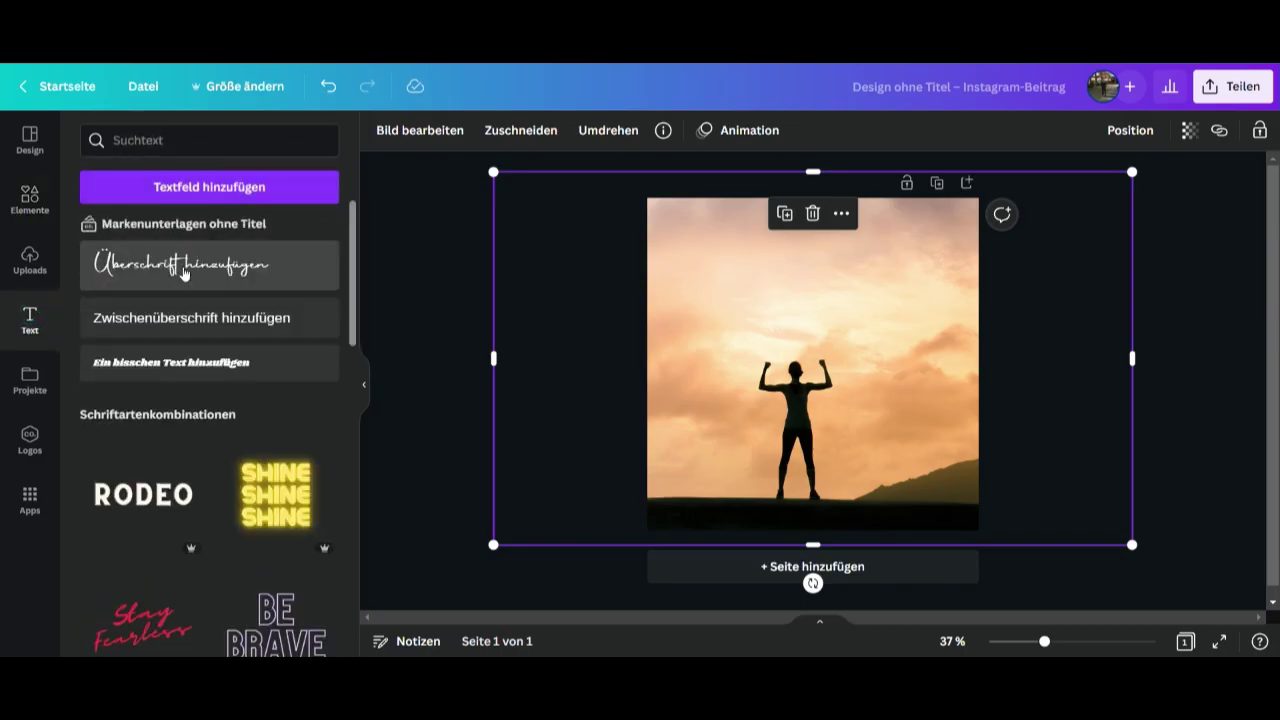
{"action": "left_click", "coordinate": [181, 323]}
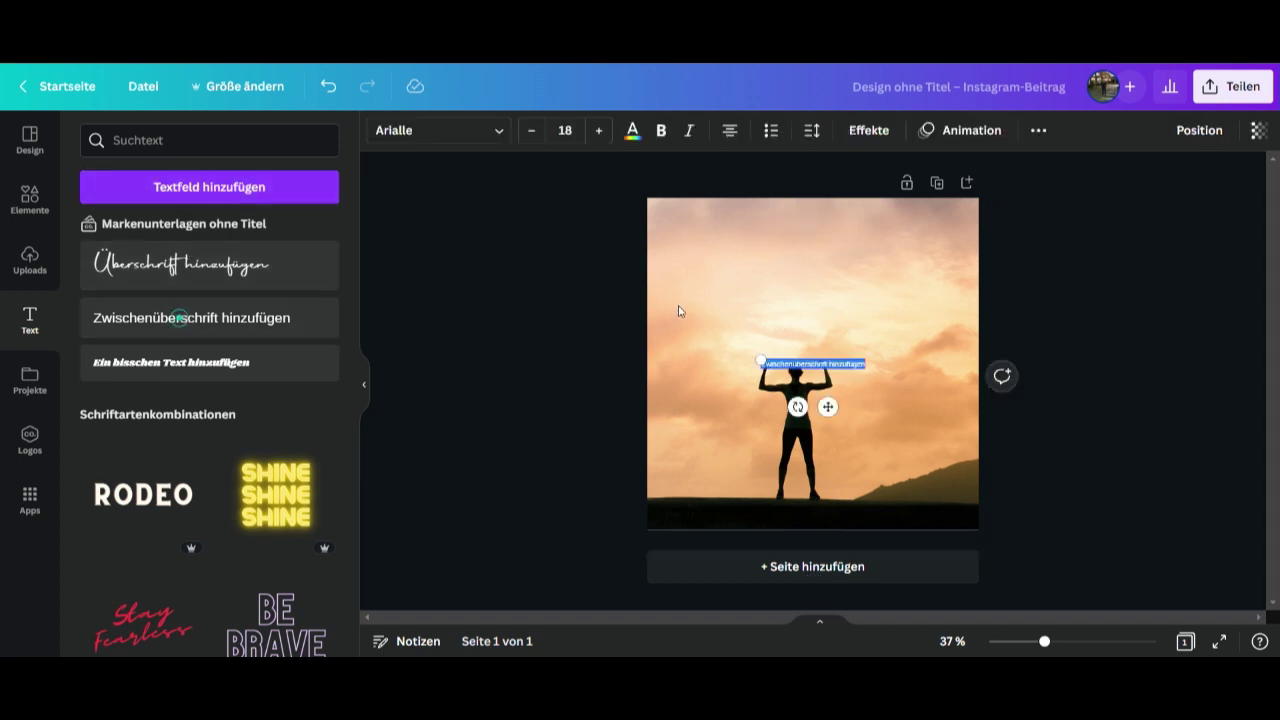
{"action": "mouse_move", "coordinate": [760, 355]}
{"action": "left_mouse_down"}
{"action": "mouse_move", "coordinate": [595, 275]}
{"action": "mouse_move", "coordinate": [816, 310]}
{"action": "left_mouse_up"}
{"action": "double_click", "coordinate": [816, 308]}
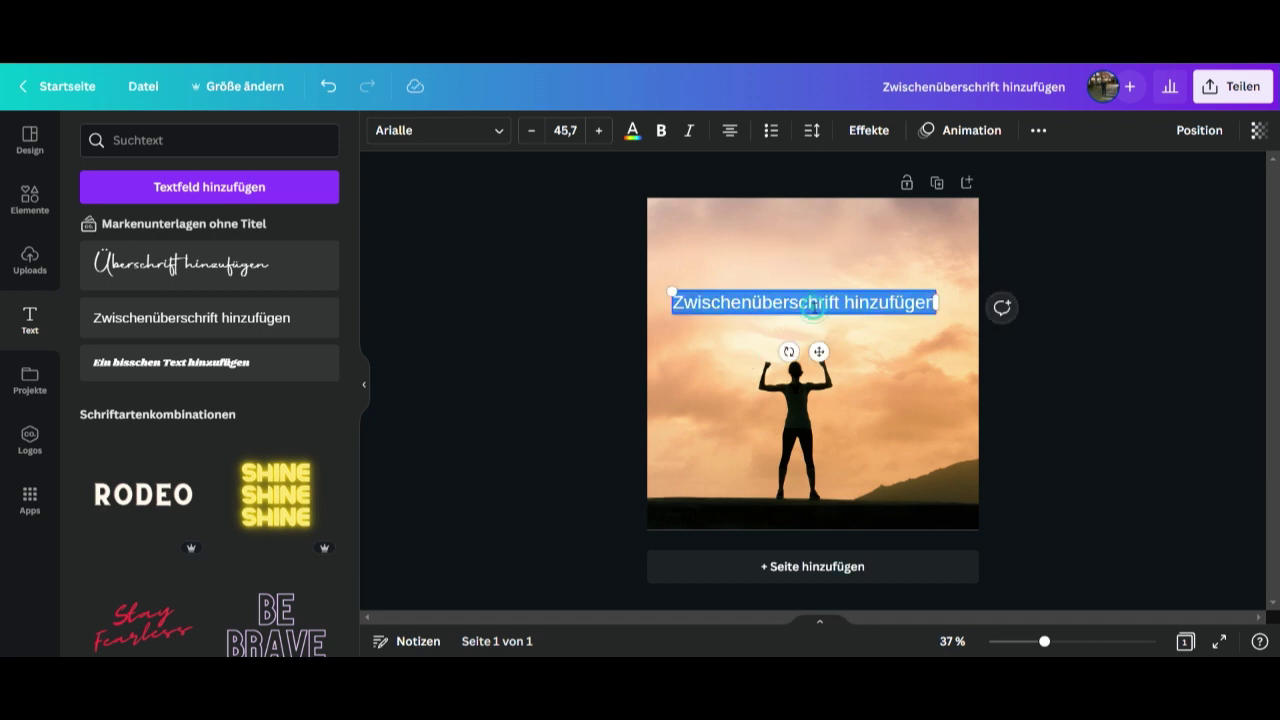
{"action": "left_click", "coordinate": [816, 308]}
{"action": "triple_click", "coordinate": [816, 307]}
{"action": "type", "text": "\"In the middle of every difficulty lies opportunity.\""}
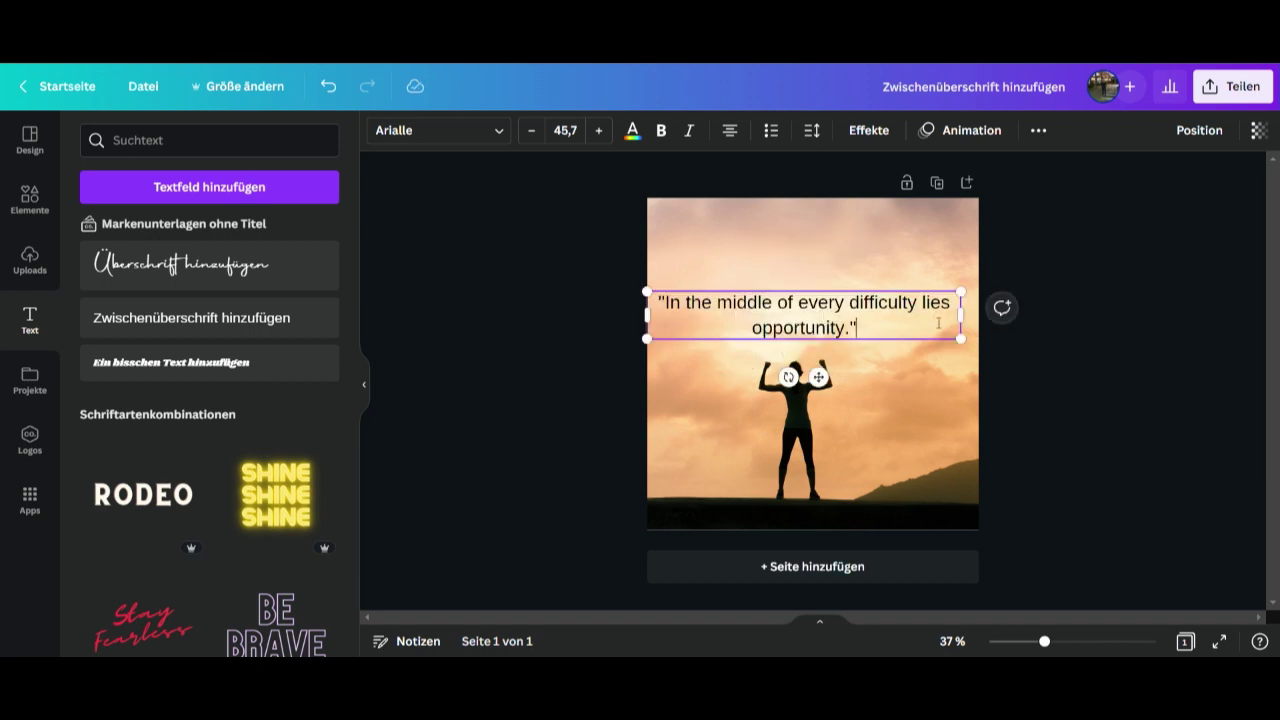
Resize the quote text larger and centre it near the top of the photo.
{"action": "left_click_drag", "start_coordinate": [961, 315], "coordinate": [876, 323]}
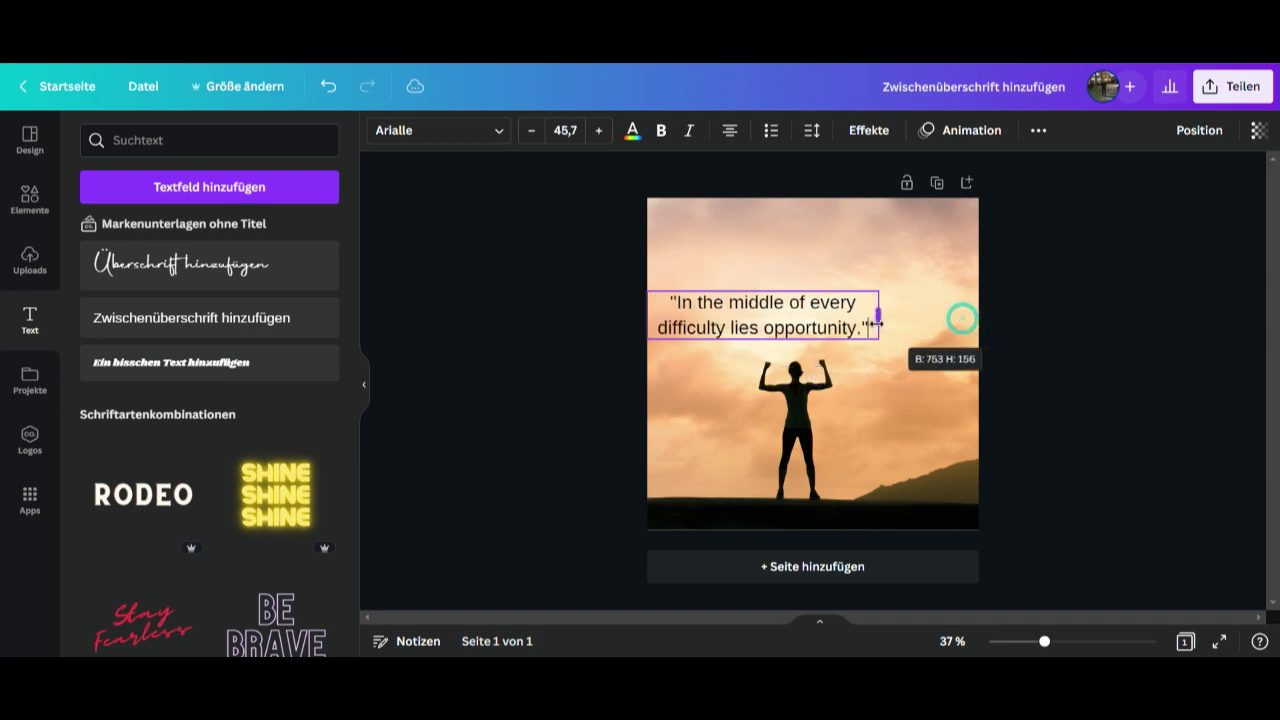
{"action": "left_click", "coordinate": [877, 266]}
{"action": "left_click_drag", "start_coordinate": [789, 295], "coordinate": [851, 298]}
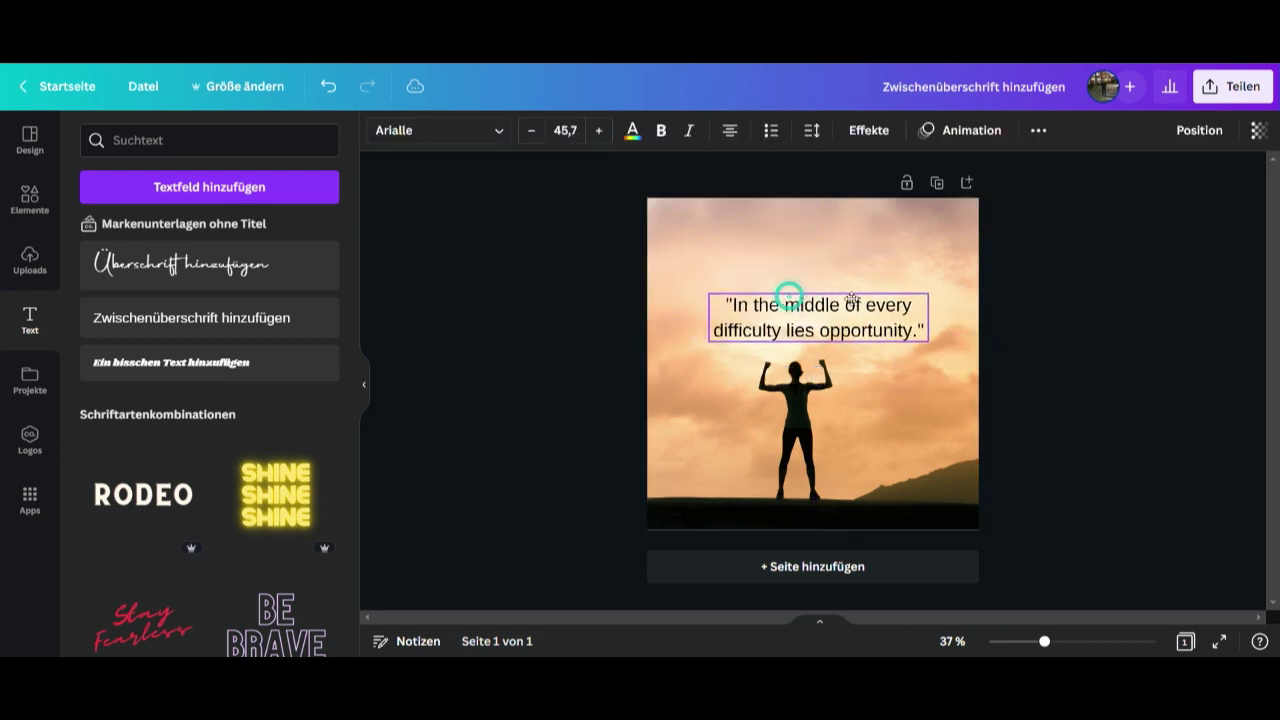
{"action": "left_click_drag", "start_coordinate": [709, 294], "coordinate": [623, 276]}
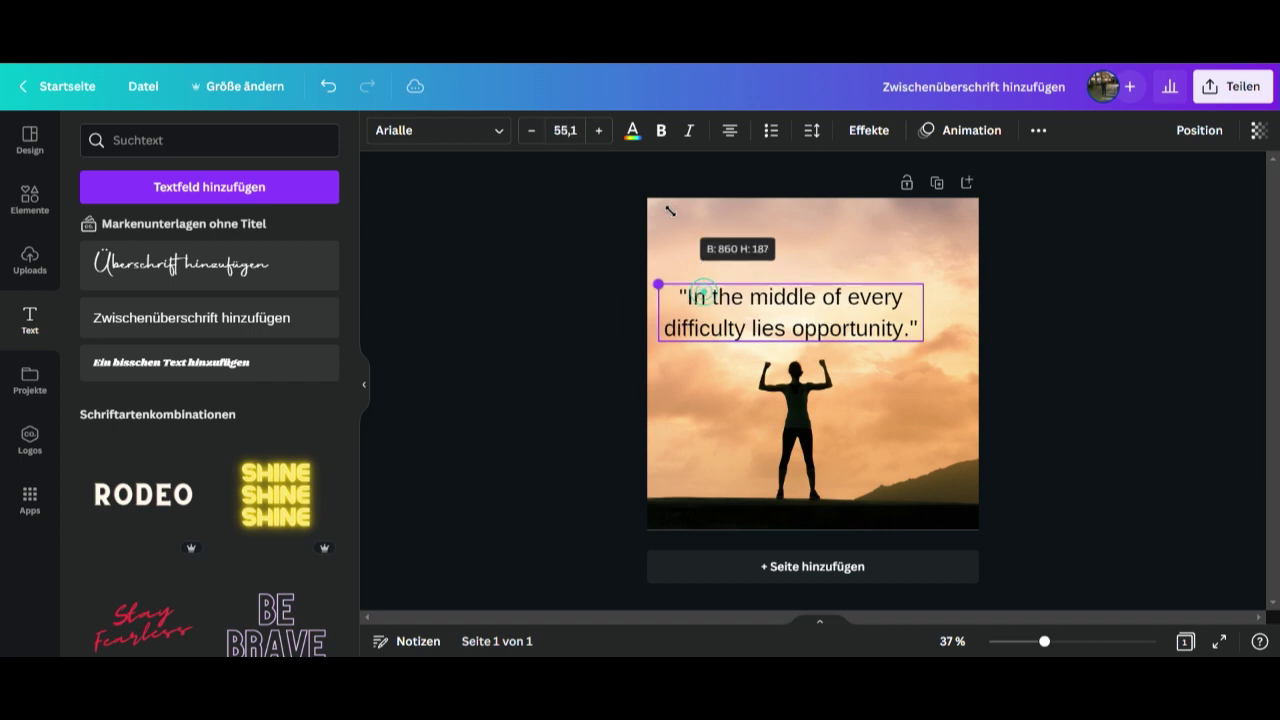
{"action": "left_click", "coordinate": [737, 268]}
{"action": "left_click_drag", "start_coordinate": [745, 294], "coordinate": [783, 265]}
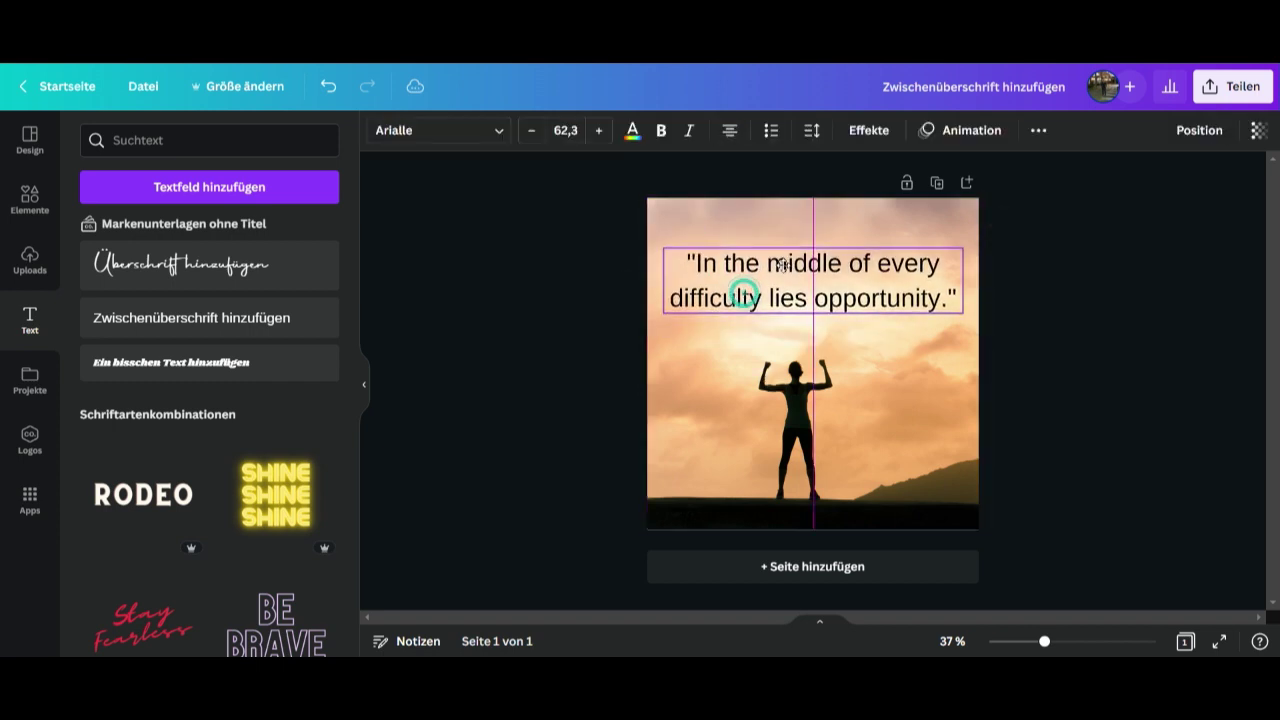
Make the quote text white and browse the text effects.
{"action": "left_click", "coordinate": [632, 130]}
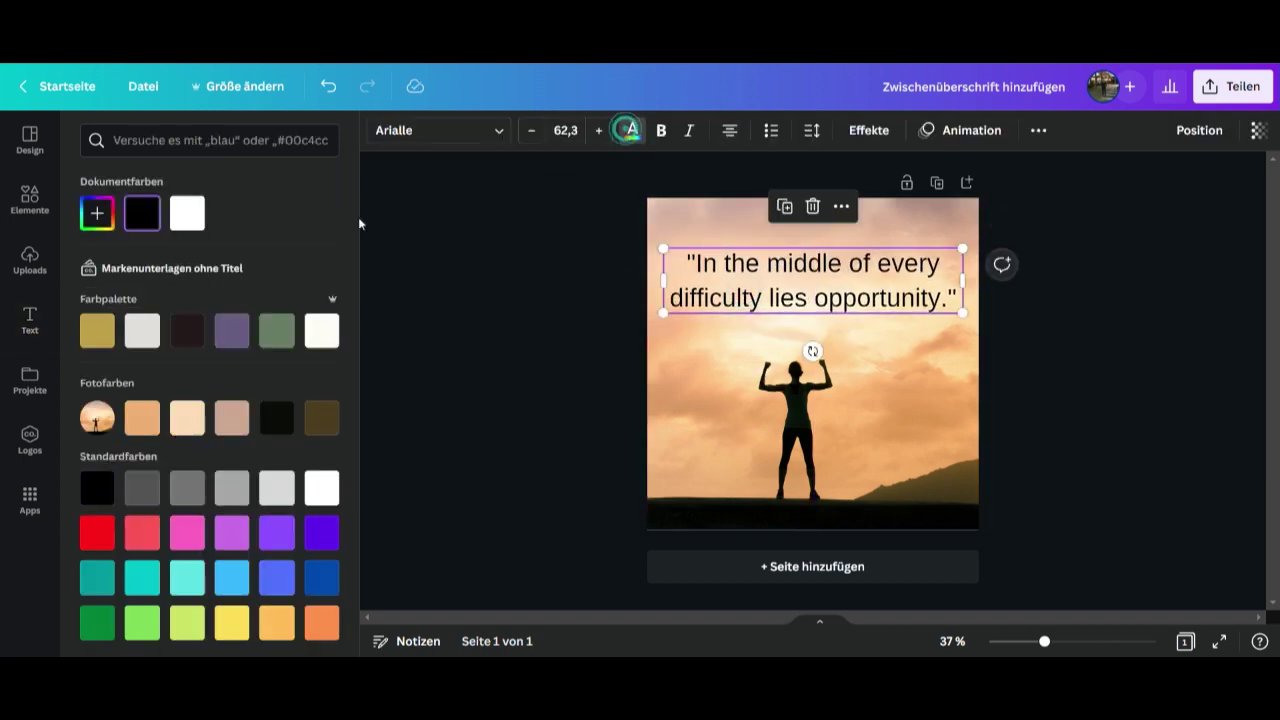
{"action": "left_click", "coordinate": [196, 221]}
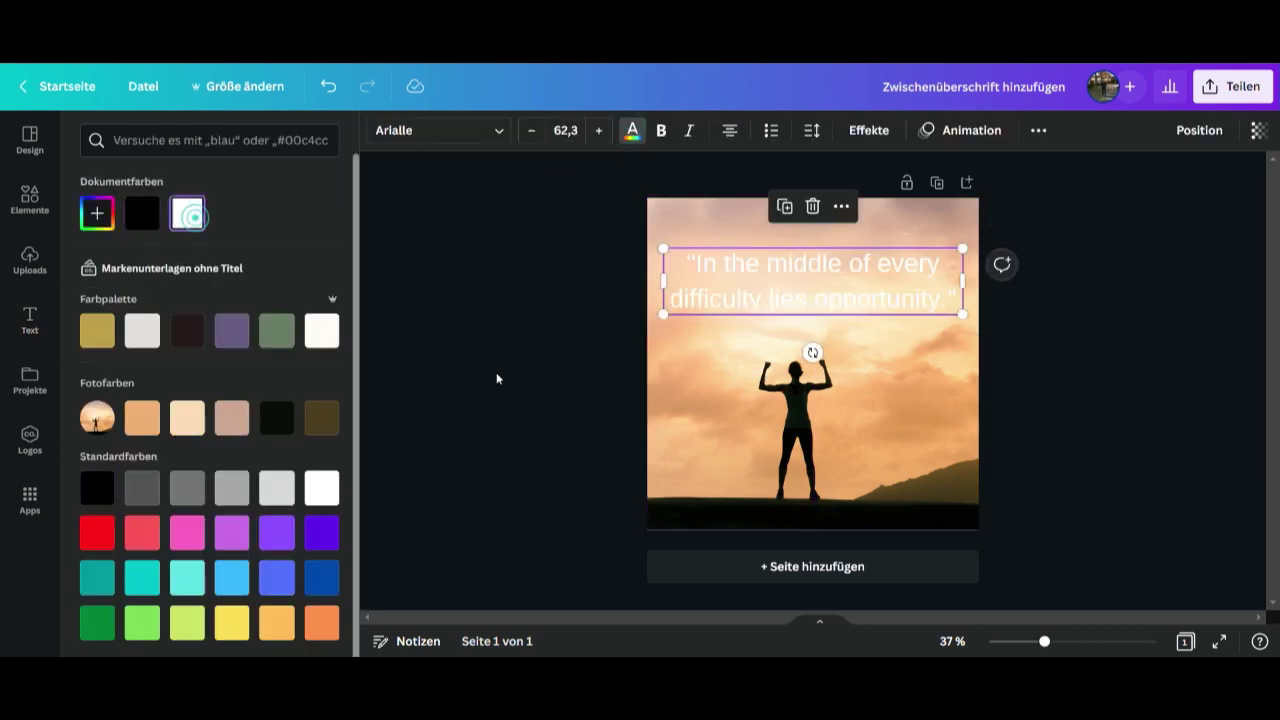
{"action": "left_click", "coordinate": [869, 130]}
{"action": "left_click", "coordinate": [200, 243]}
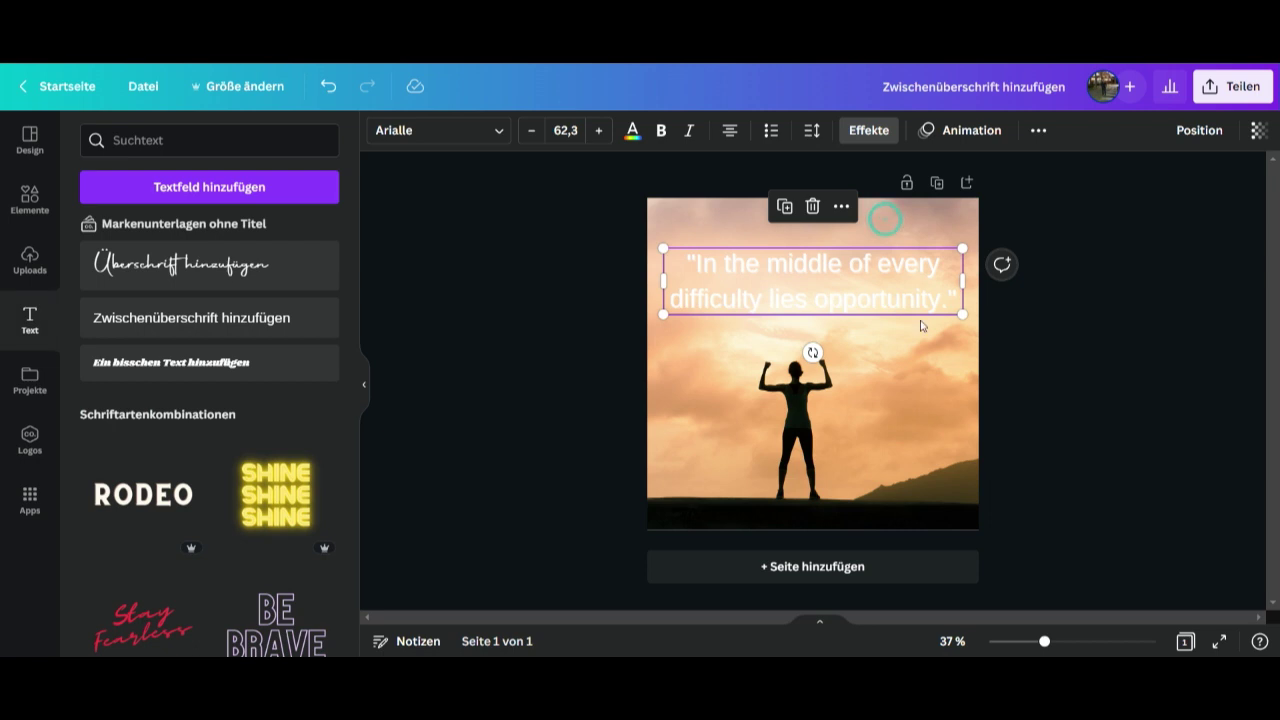
Lower the sunset photo's transparency to about half opacity and click around the page.
{"action": "left_click", "coordinate": [933, 408]}
{"action": "left_click", "coordinate": [1189, 130]}
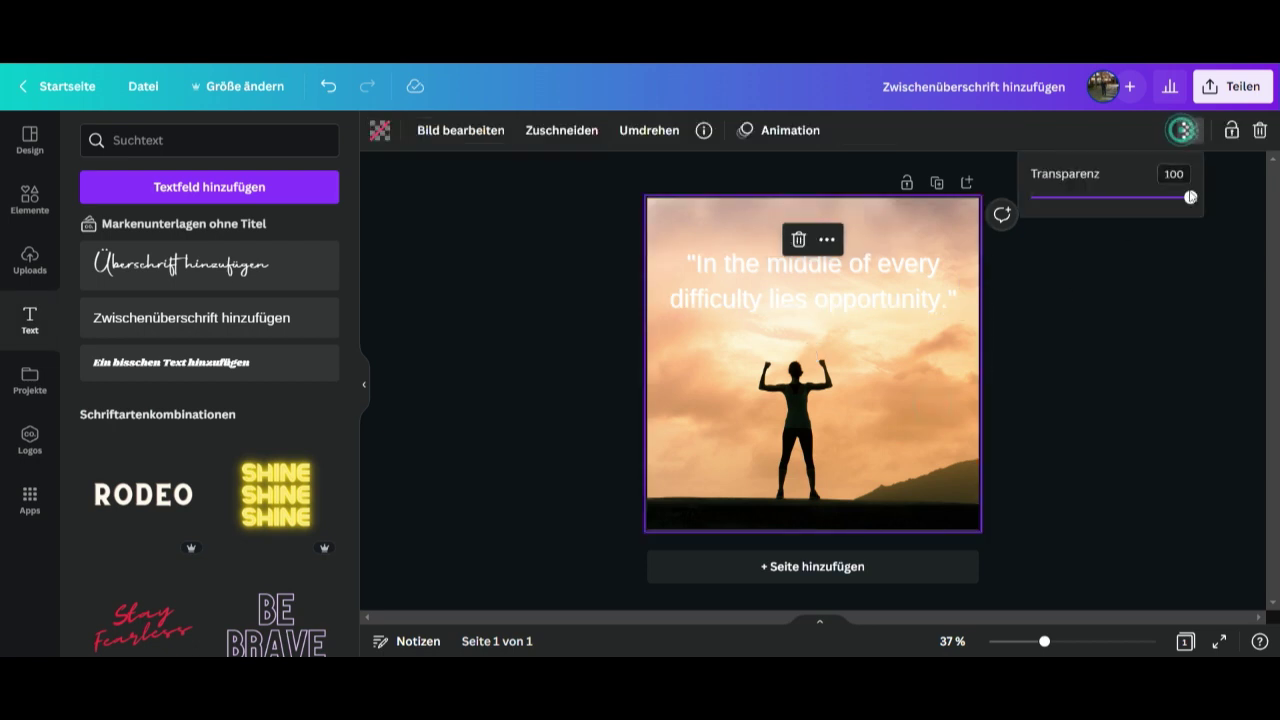
{"action": "left_click_drag", "start_coordinate": [1193, 197], "coordinate": [1126, 197]}
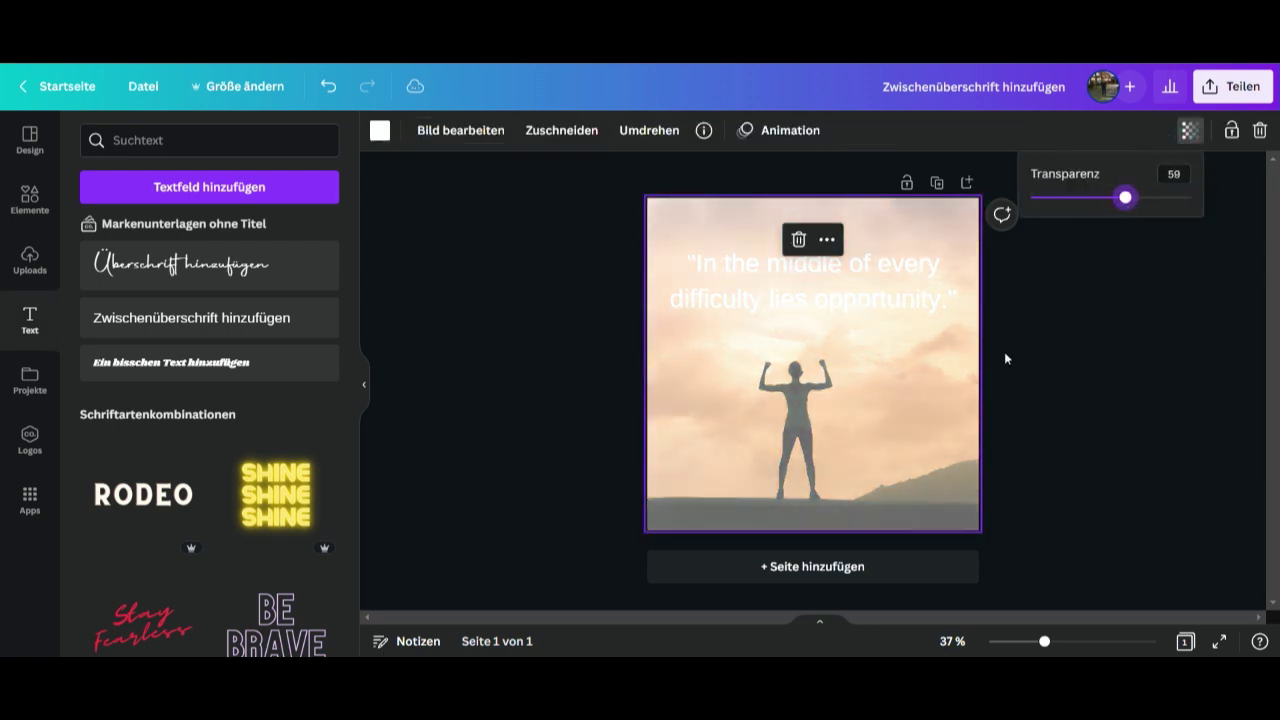
{"action": "left_click_drag", "start_coordinate": [935, 410], "coordinate": [856, 450]}
{"action": "left_click", "coordinate": [880, 380]}
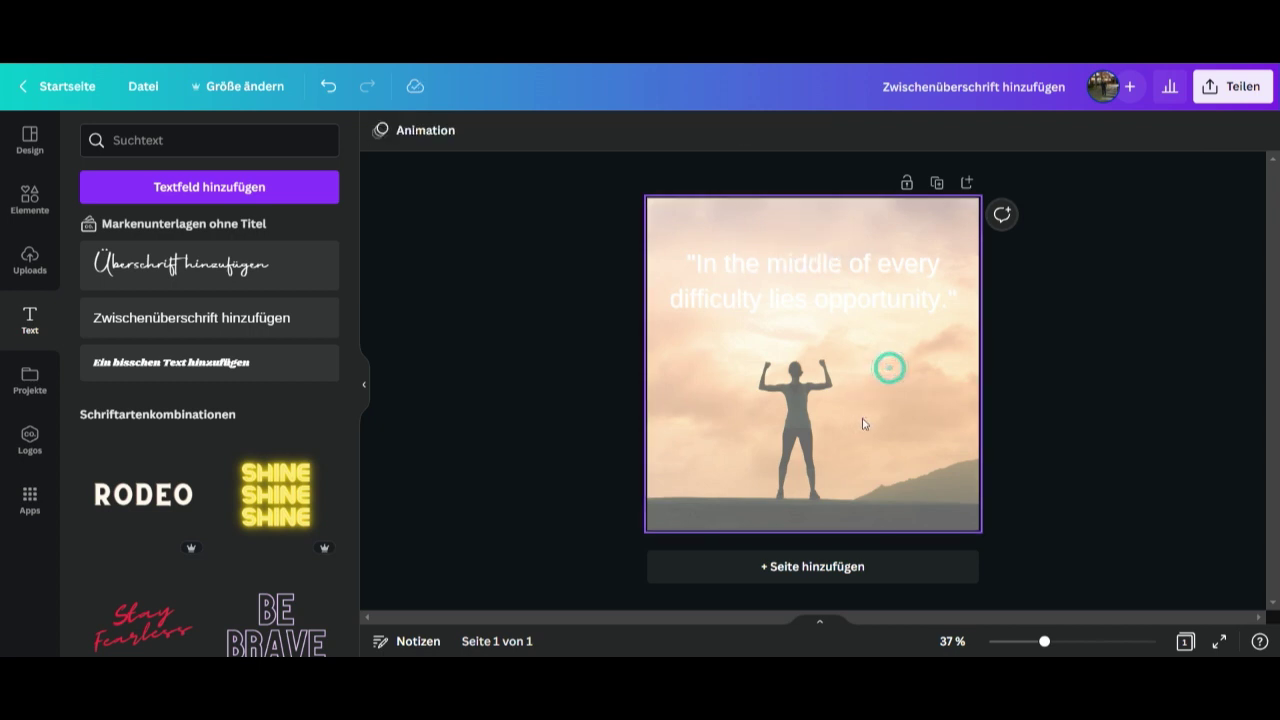
{"action": "left_click", "coordinate": [872, 270]}
{"action": "left_click", "coordinate": [914, 386]}
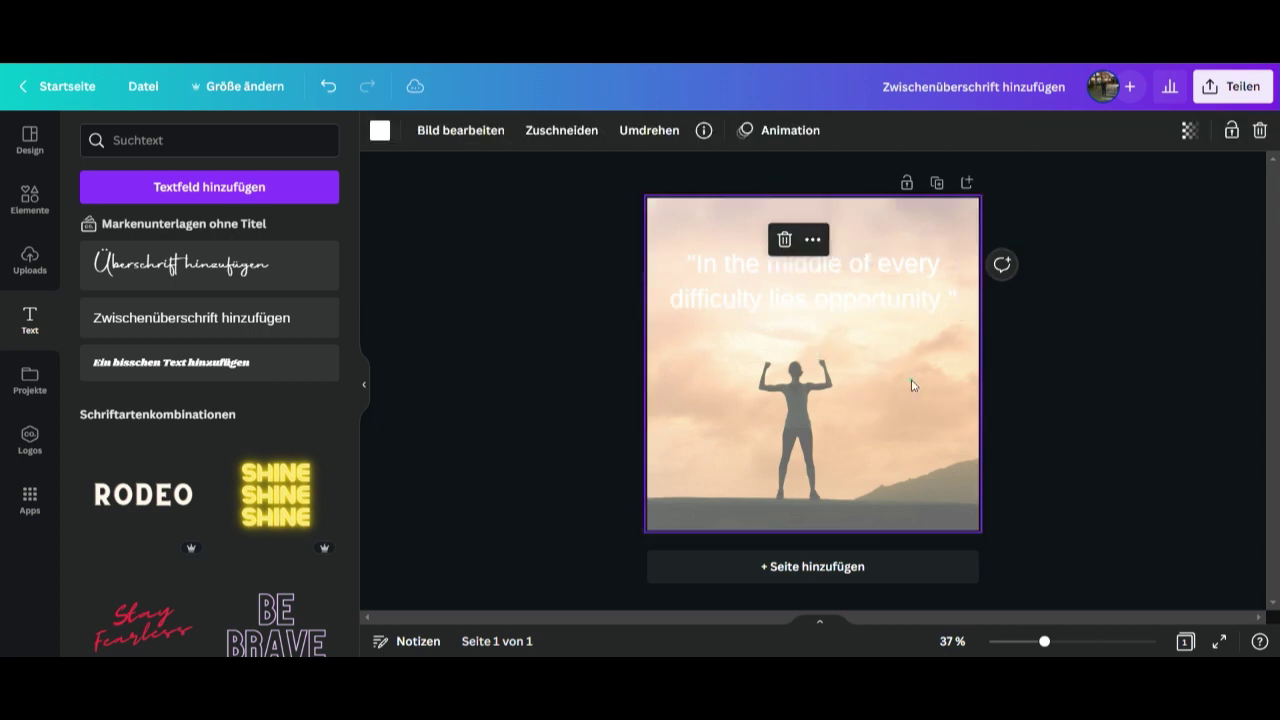
{"action": "left_click", "coordinate": [912, 380]}
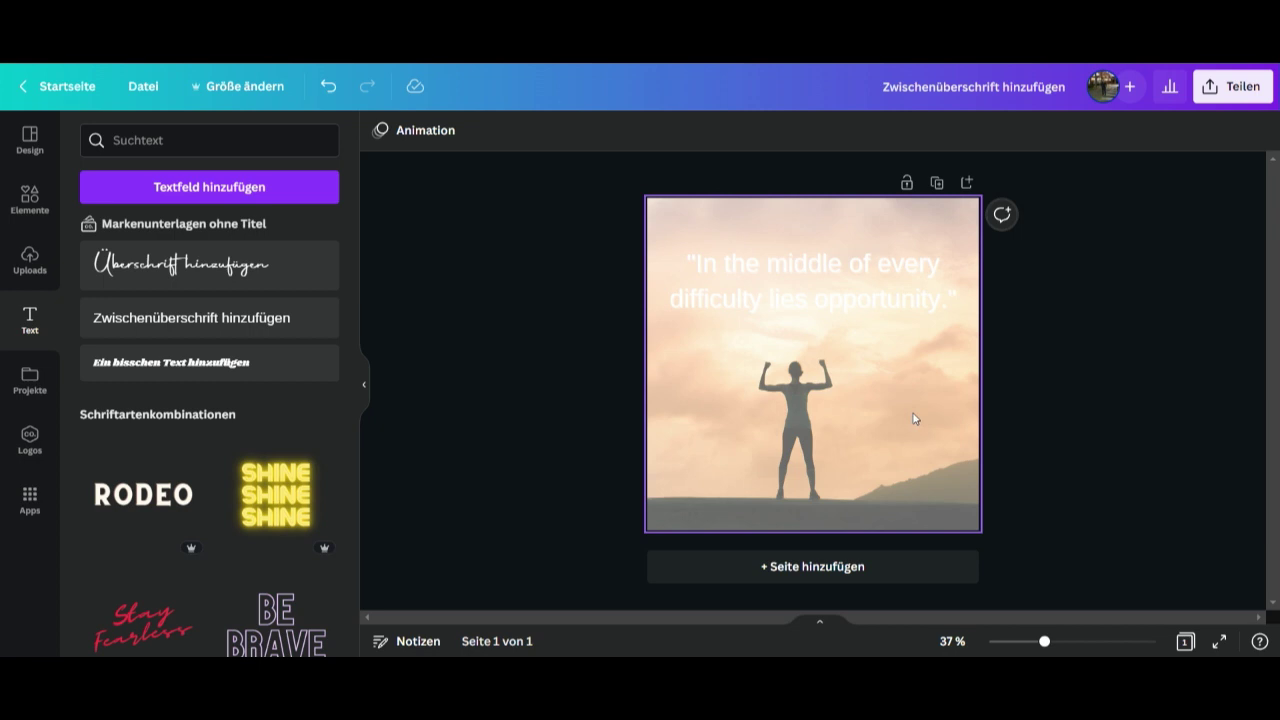
Restore the sunset photo's transparency to full opacity and reselect the quote text.
{"action": "left_click", "coordinate": [873, 304]}
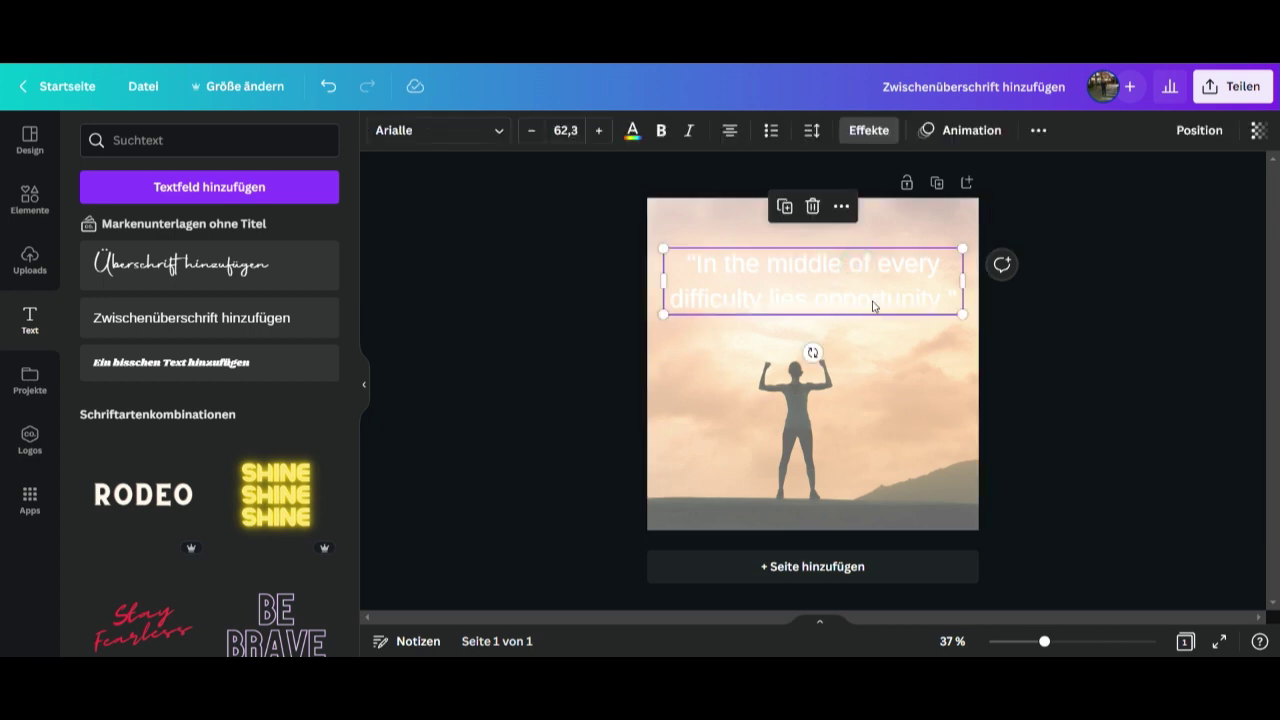
{"action": "left_click", "coordinate": [938, 388]}
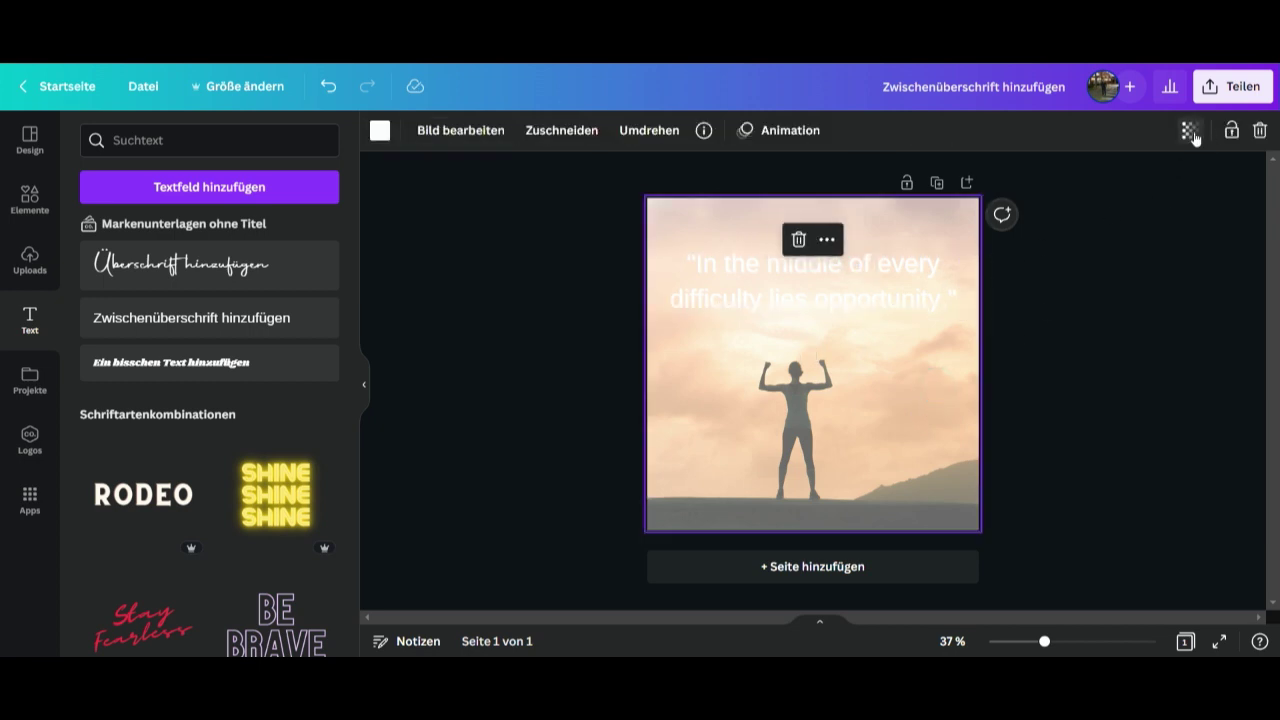
{"action": "left_click", "coordinate": [1190, 131]}
{"action": "left_click_drag", "start_coordinate": [1126, 197], "coordinate": [1191, 197]}
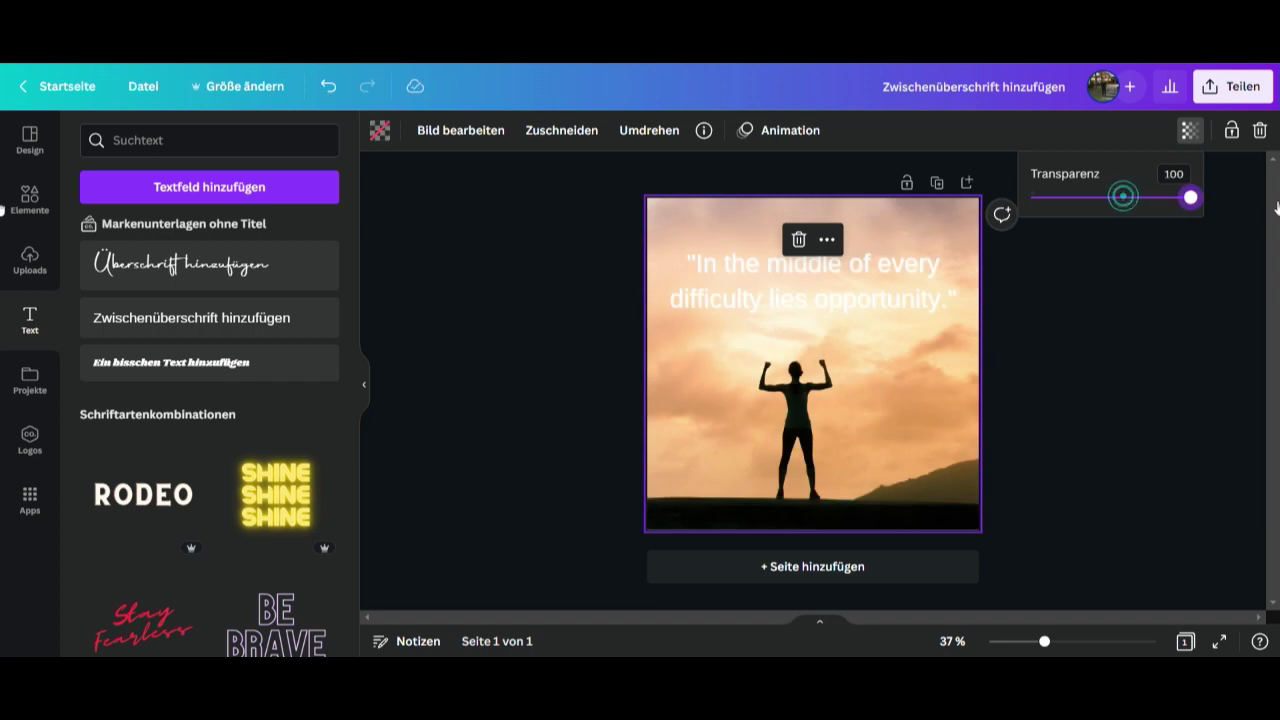
{"action": "left_click", "coordinate": [866, 419]}
{"action": "left_click", "coordinate": [860, 306]}
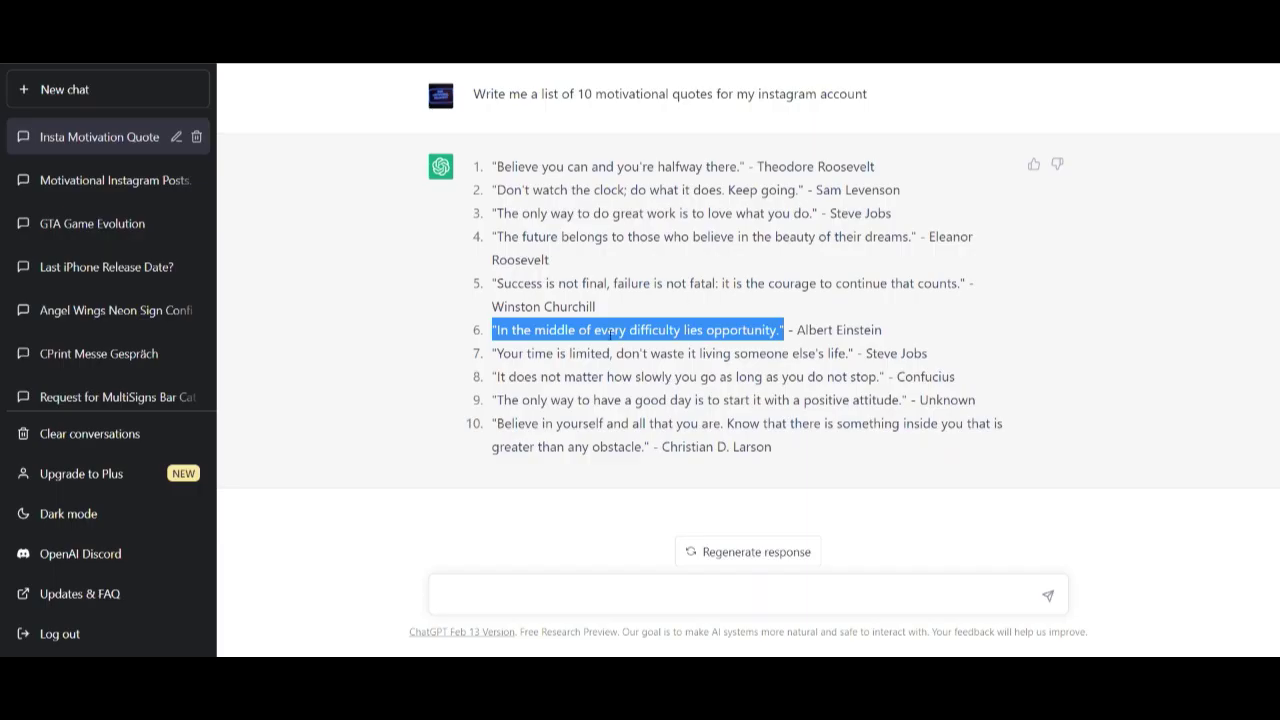
Type the prompt 'Write me an instagram capture for a motivational post about' plus the pasted quote.
{"action": "left_click", "coordinate": [549, 588]}
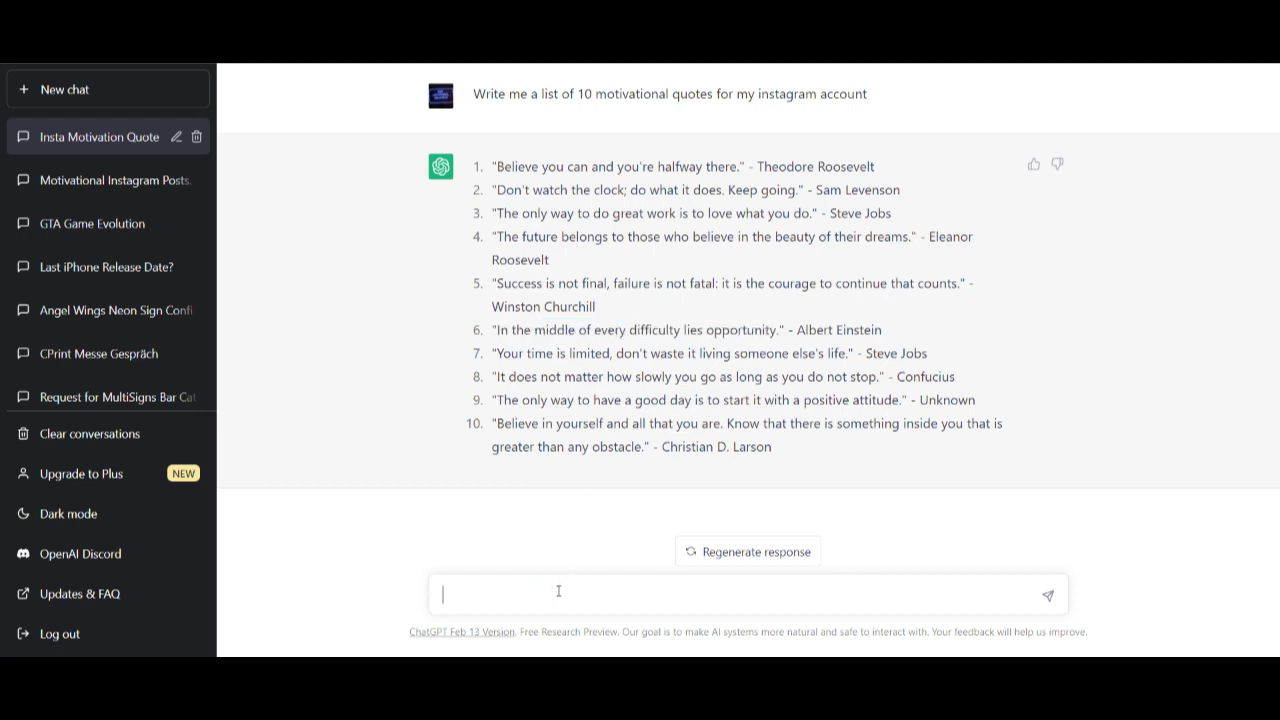
{"action": "type", "text": "Write me "}
{"action": "type", "text": "an instag"}
{"action": "type", "text": "ram capt"}
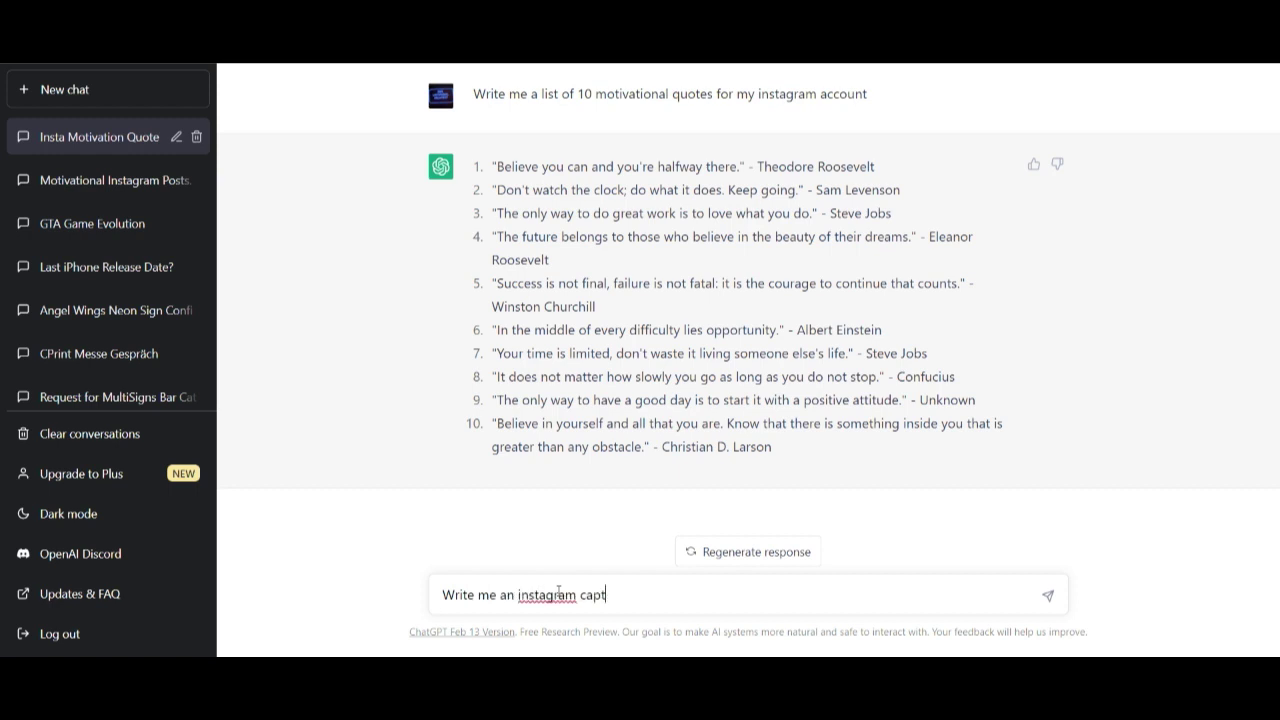
{"action": "type", "text": "ure fo"}
{"action": "type", "text": "r a n m"}
{"action": "type", "text": "otivationla"}
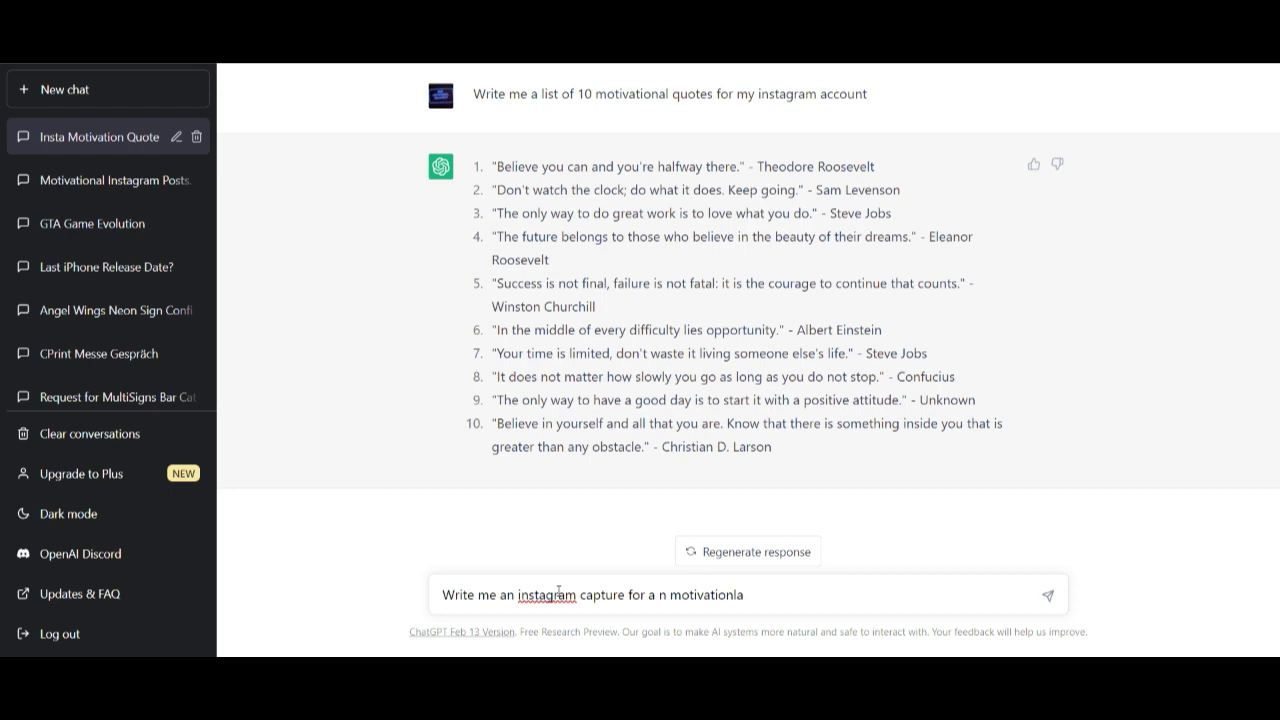
{"action": "key", "text": "BackSpace"}
{"action": "key", "text": "BackSpace"}
{"action": "type", "text": "al"}
{"action": "type", "text": " post and"}
{"action": "type", "text": " g"}
{"action": "type", "text": "ive"}
{"action": "key", "text": "BackSpace"}
{"action": "key", "text": "BackSpace"}
{"action": "key", "text": "BackSpace"}
{"action": "key", "text": "BackSpace"}
{"action": "key", "text": "BackSpace"}
{"action": "key", "text": "BackSpace"}
{"action": "type", "text": "o"}
{"action": "type", "text": "n instagram"}
{"action": "key", "text": "BackSpace"}
{"action": "key", "text": "BackSpace"}
{"action": "key", "text": "BackSpace"}
{"action": "key", "text": "BackSpace"}
{"action": "key", "text": "BackSpace"}
{"action": "key", "text": "BackSpace"}
{"action": "key", "text": "BackSpace"}
{"action": "key", "text": "BackSpace"}
{"action": "key", "text": "BackSpace"}
{"action": "key", "text": "BackSpace"}
{"action": "key", "text": "BackSpace"}
{"action": "key", "text": "BackSpace"}
{"action": "key", "text": "BackSpace"}
{"action": "key", "text": "BackSpace"}
{"action": "type", "text": "n mo"}
{"action": "type", "text": "tivational"}
{"action": "type", "text": " post"}
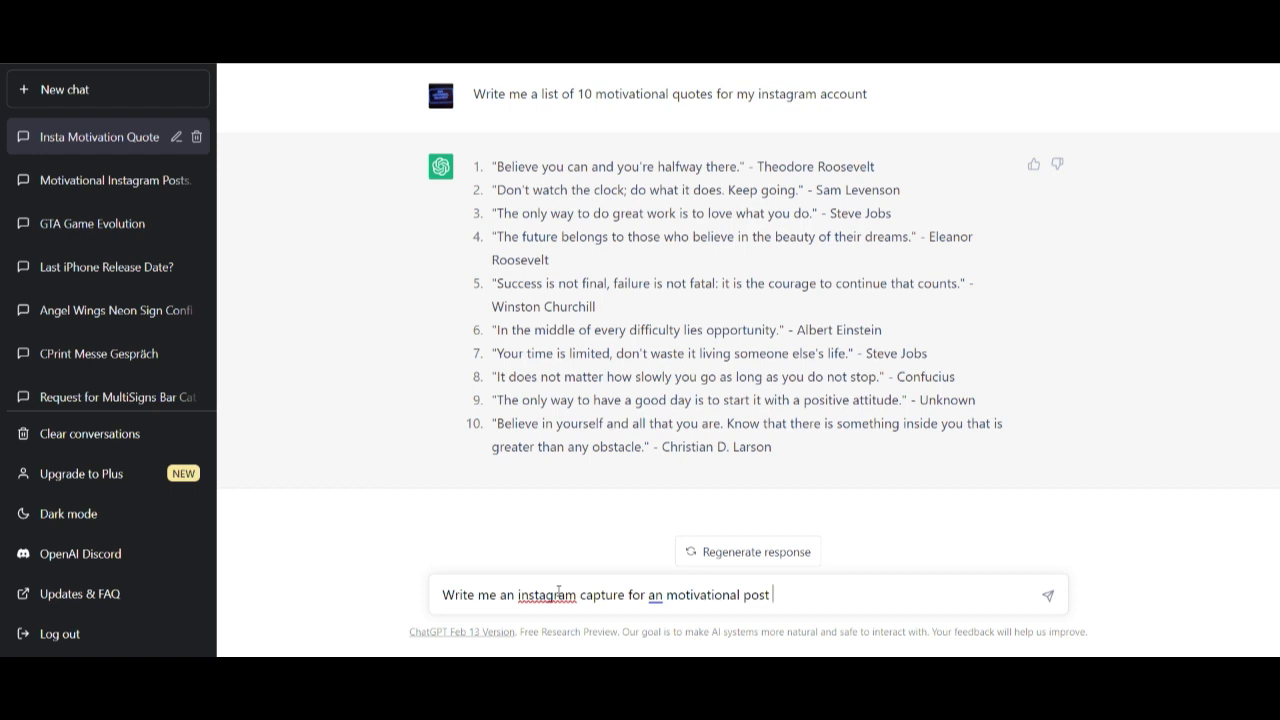
{"action": "type", "text": "about"}
{"action": "type", "text": "\"In the middle of every difficulty lies opportunity.\""}
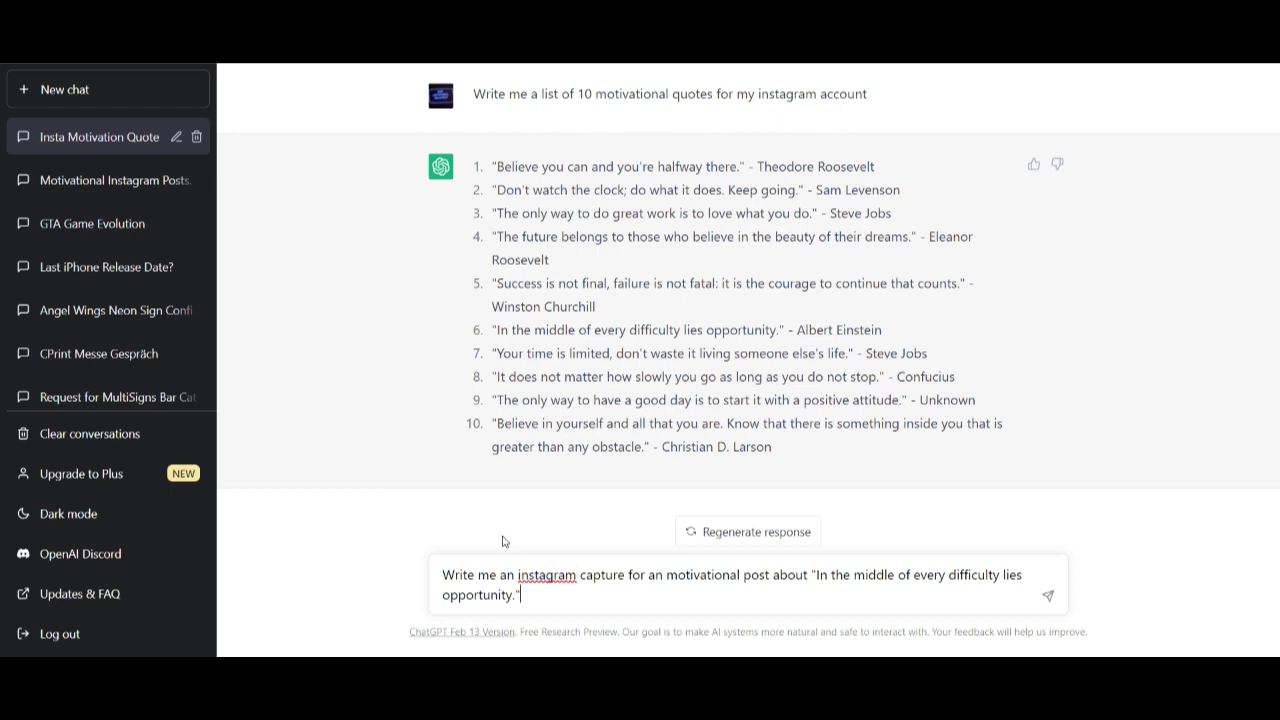
Submit the caption prompt and review ChatGPT's five caption options with hashtags.
{"action": "left_click", "coordinate": [1046, 597]}
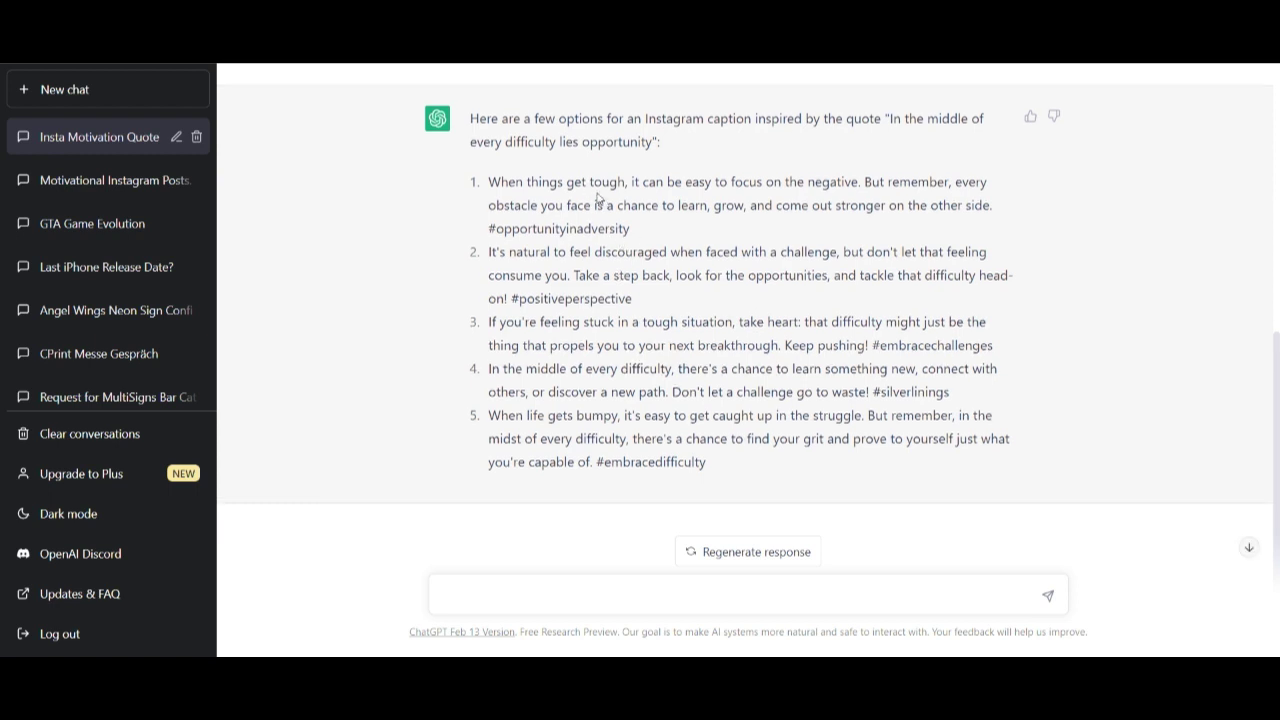
{"action": "scroll", "coordinate": [601, 215], "scroll_direction": "up", "scroll_amount": 1}
{"action": "scroll", "coordinate": [601, 215], "scroll_direction": "down", "scroll_amount": 1}
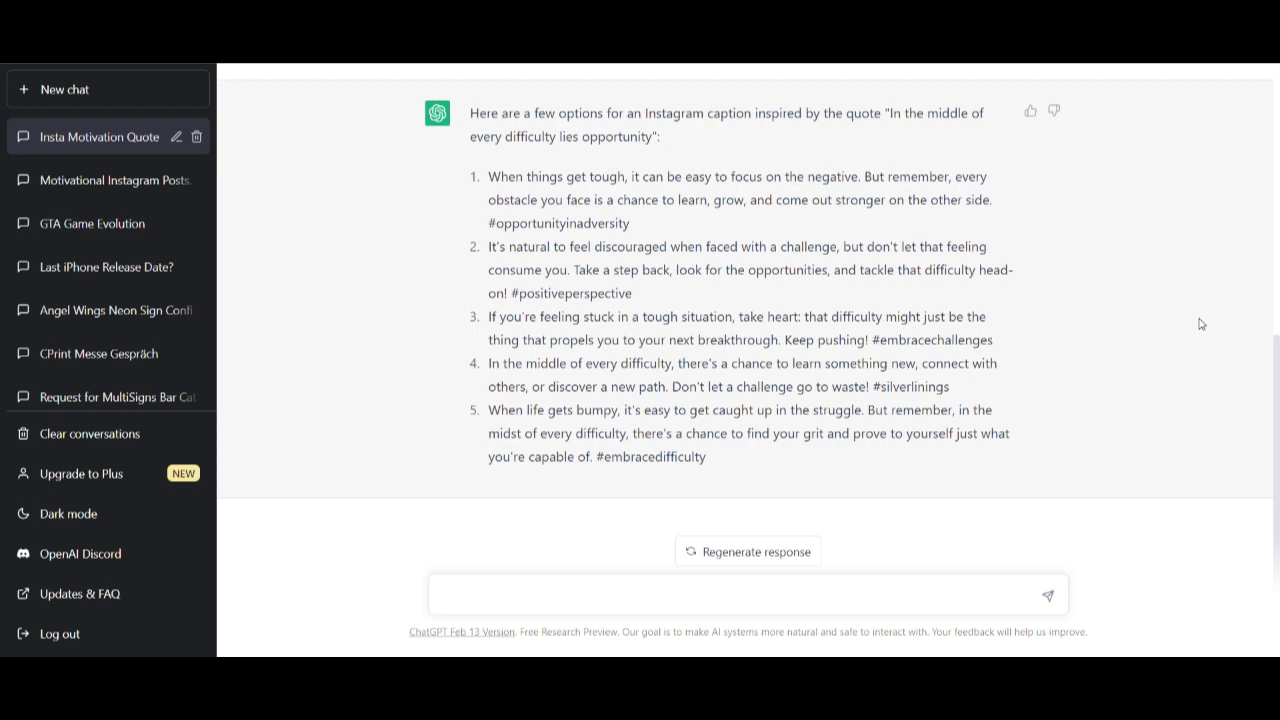
Send ChatGPT 'Write me an instagram capture about a happy client who bought my online course about 3D modeling'.
{"action": "left_click", "coordinate": [734, 592]}
{"action": "type", "text": "Write me a"}
{"action": "type", "text": "n instagram "}
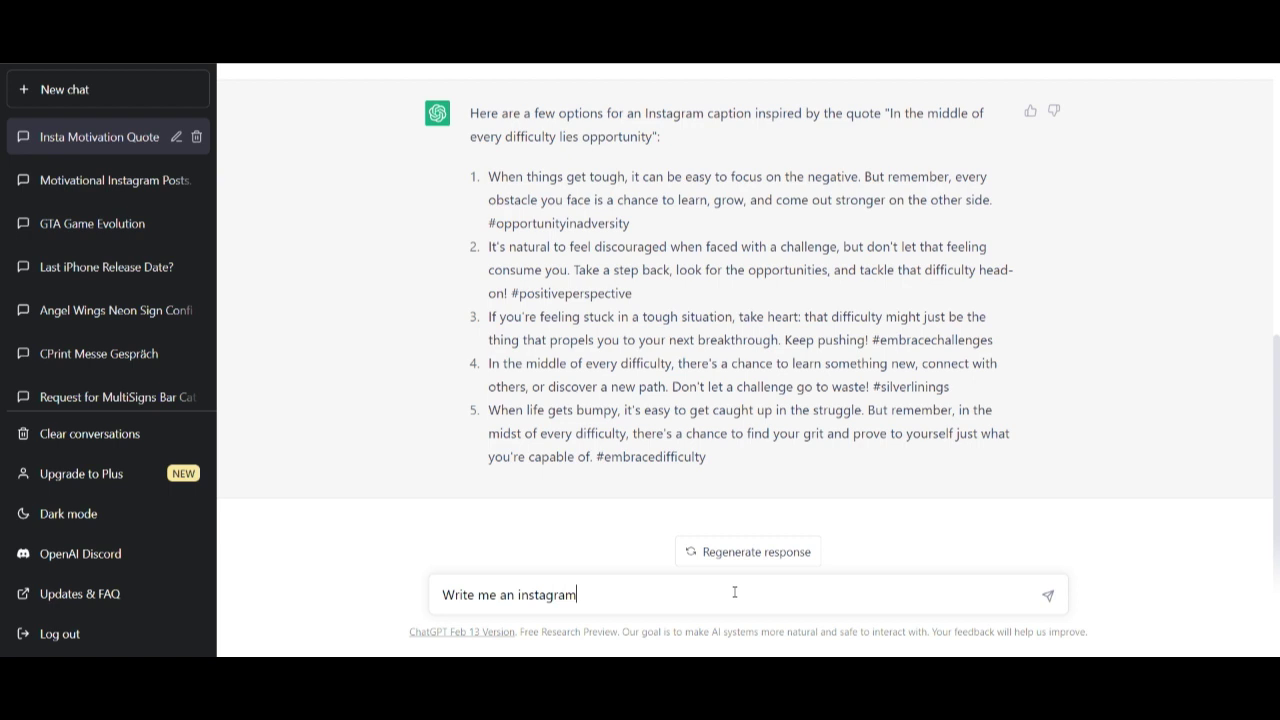
{"action": "type", "text": "captu"}
{"action": "type", "text": "re ab"}
{"action": "type", "text": "out a "}
{"action": "type", "text": "happy clien"}
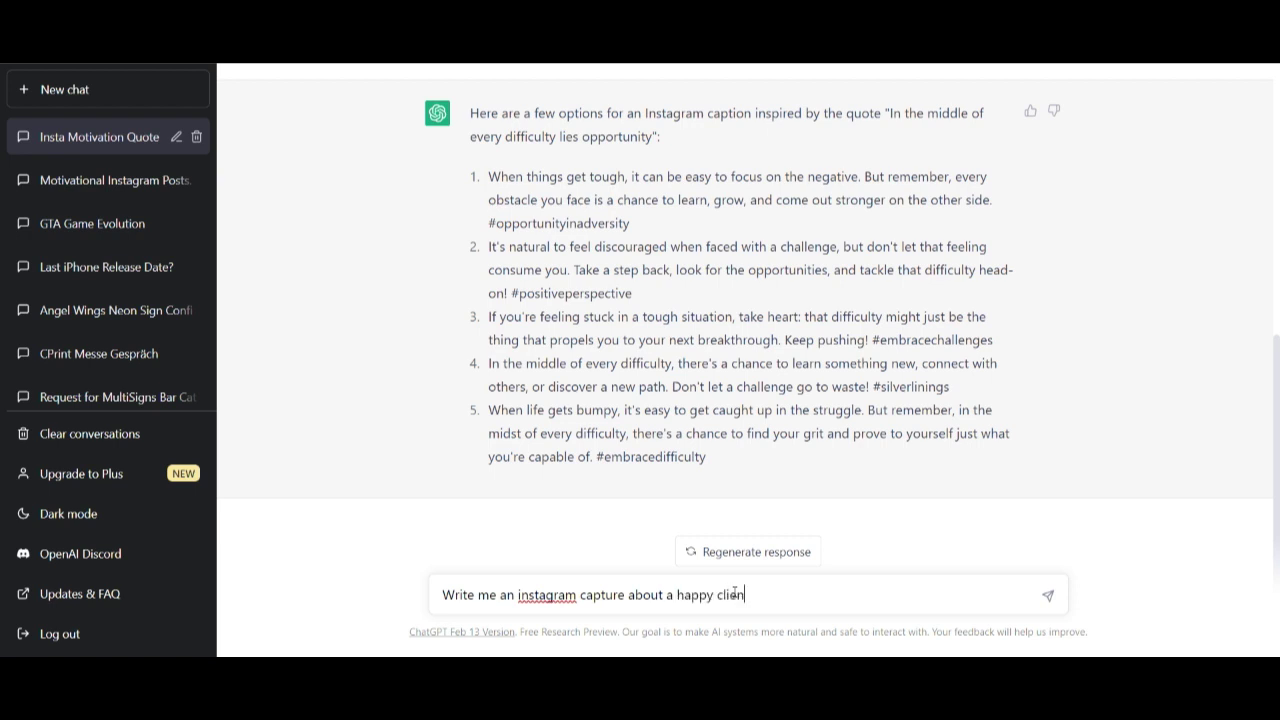
{"action": "type", "text": "t who "}
{"action": "type", "text": "bought m"}
{"action": "type", "text": "y onl"}
{"action": "type", "text": "ine "}
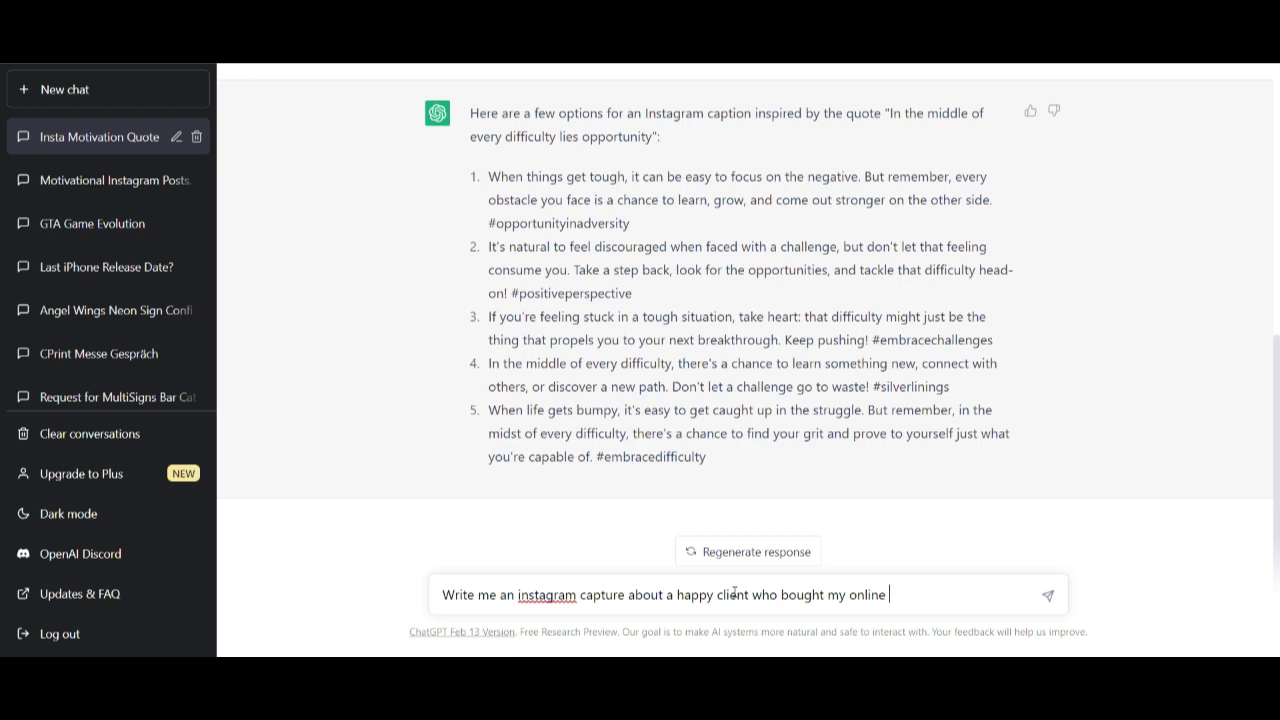
{"action": "type", "text": "course "}
{"action": "type", "text": "about 3d"}
{"action": "type", "text": "mo"}
{"action": "type", "text": "deling"}
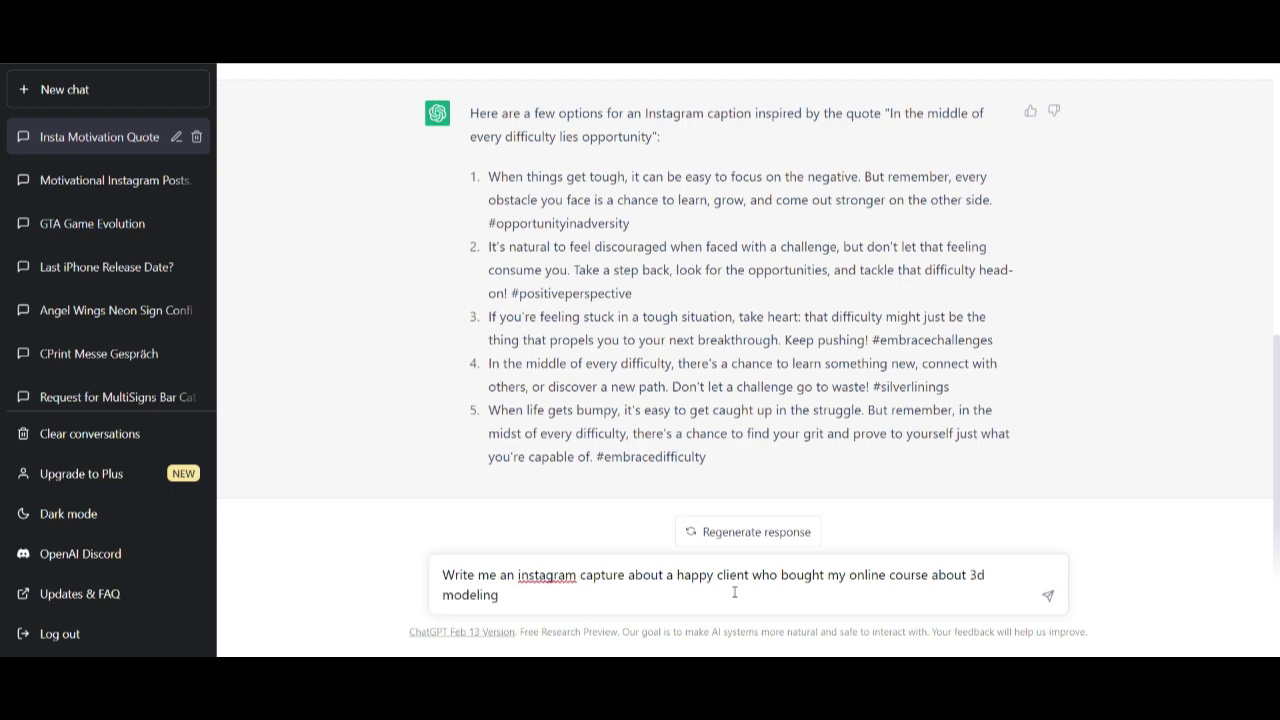
{"action": "key", "text": "Return"}
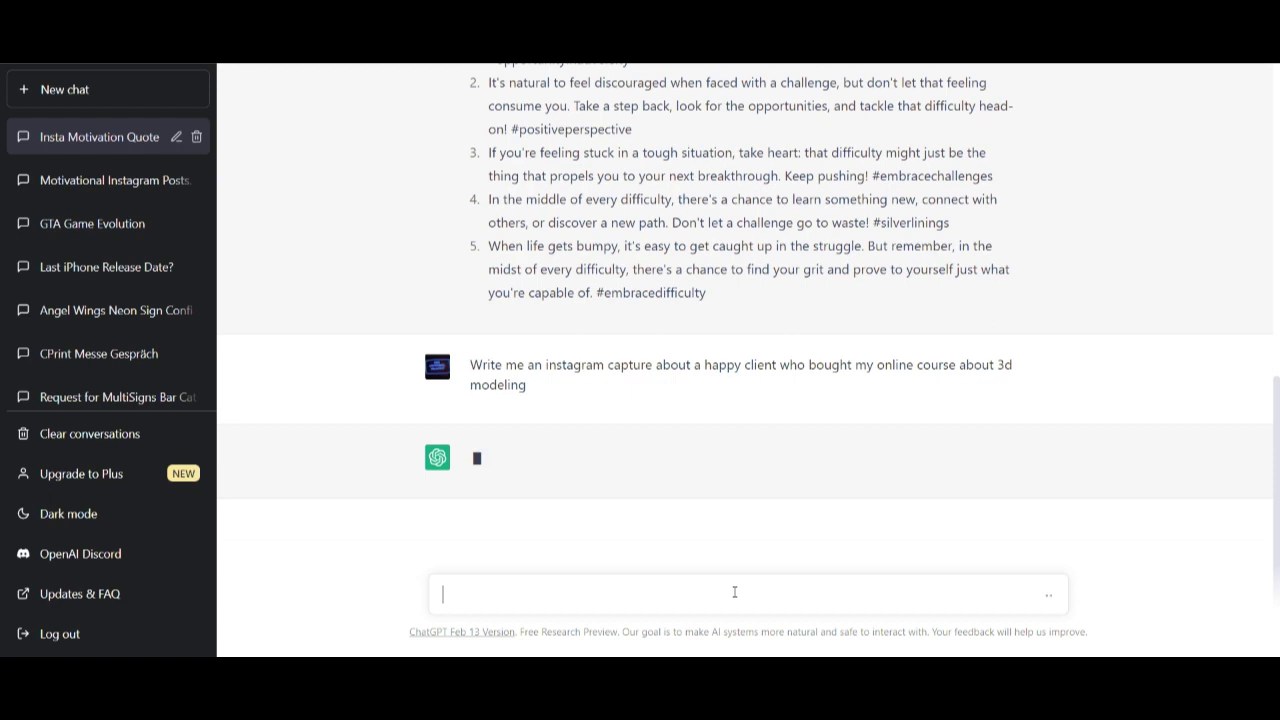